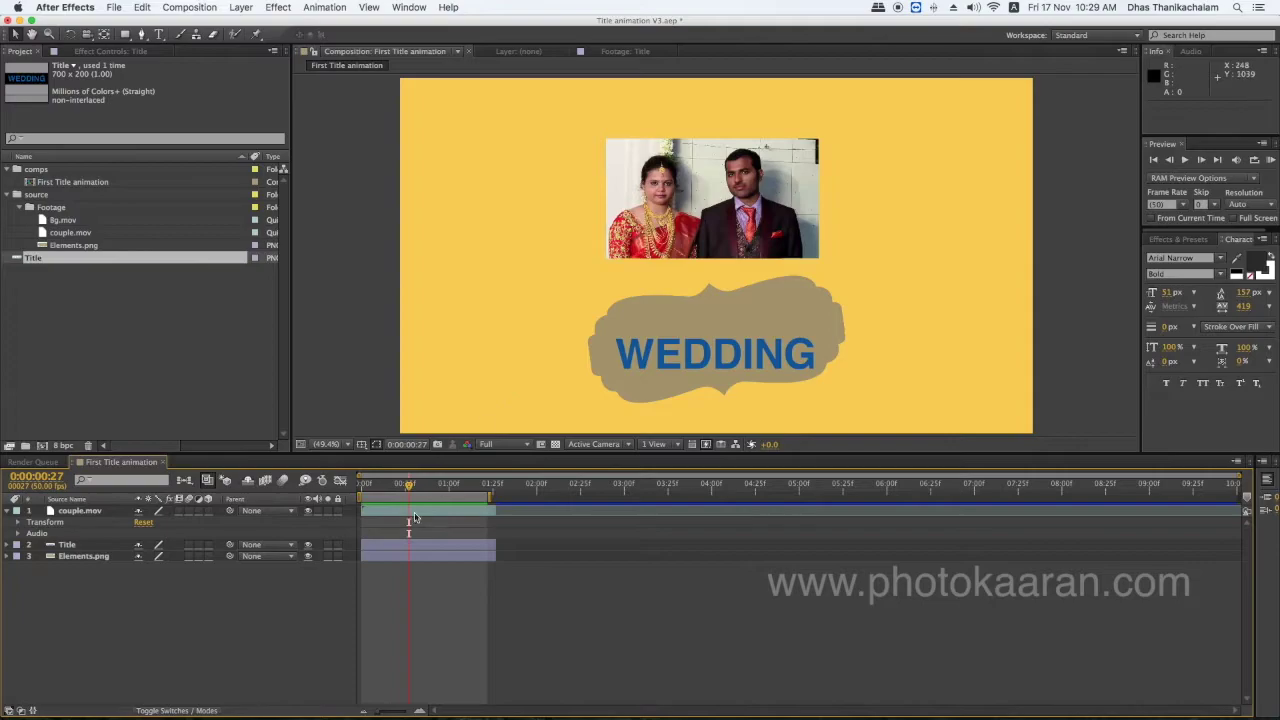
Step: Move the current time back to 0:00:00:45 and bring up the Layer > New submenu
left_click_drag(412, 490, 442, 493)
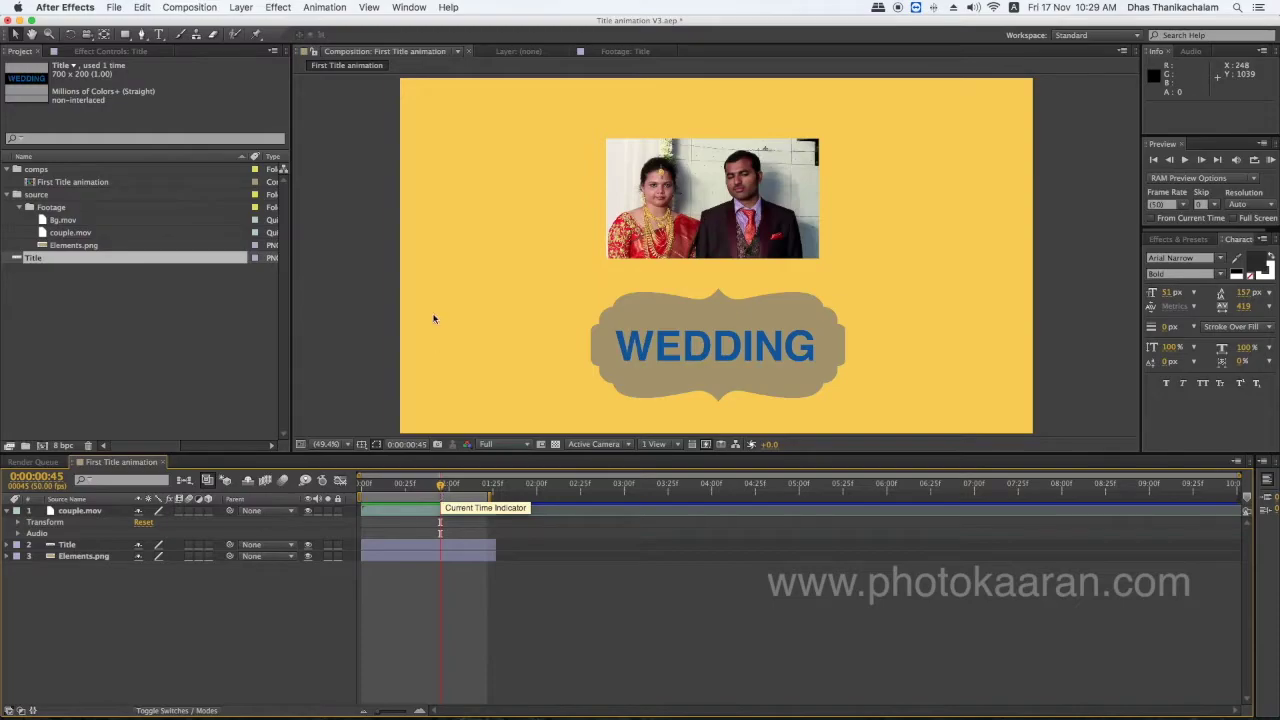
left_click(241, 8)
mouse_move(243, 25)
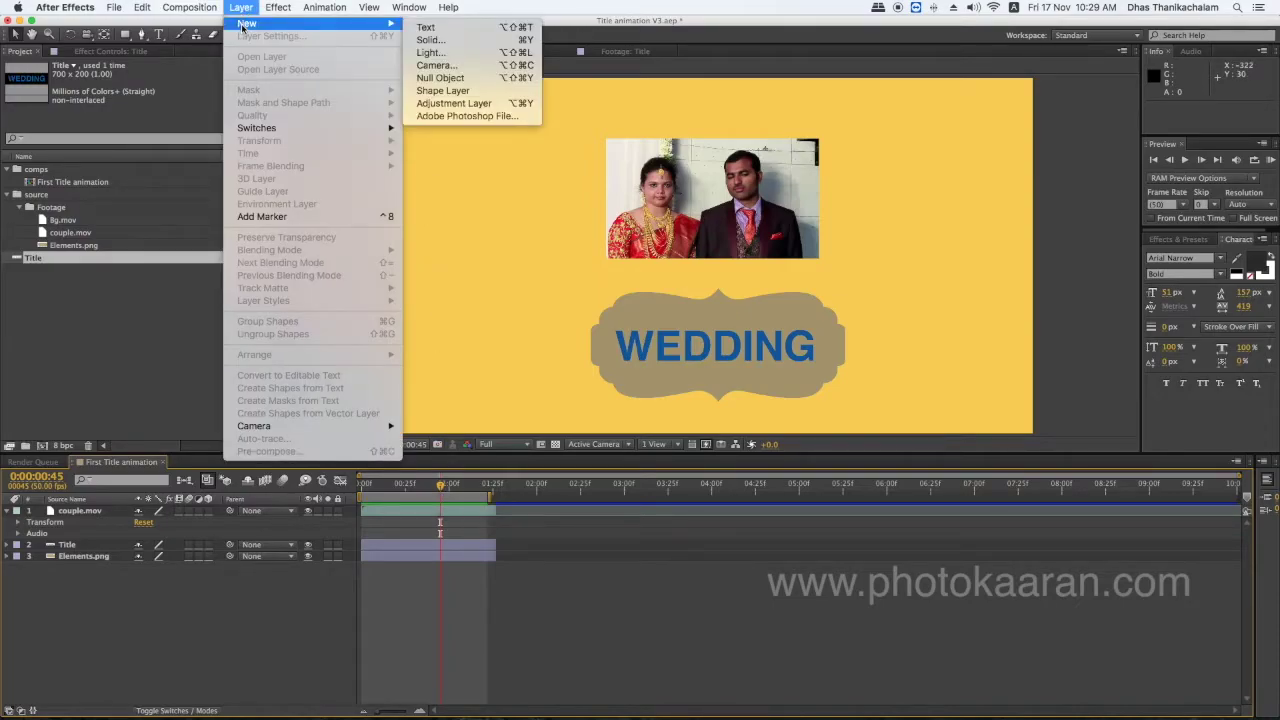
left_click(489, 43)
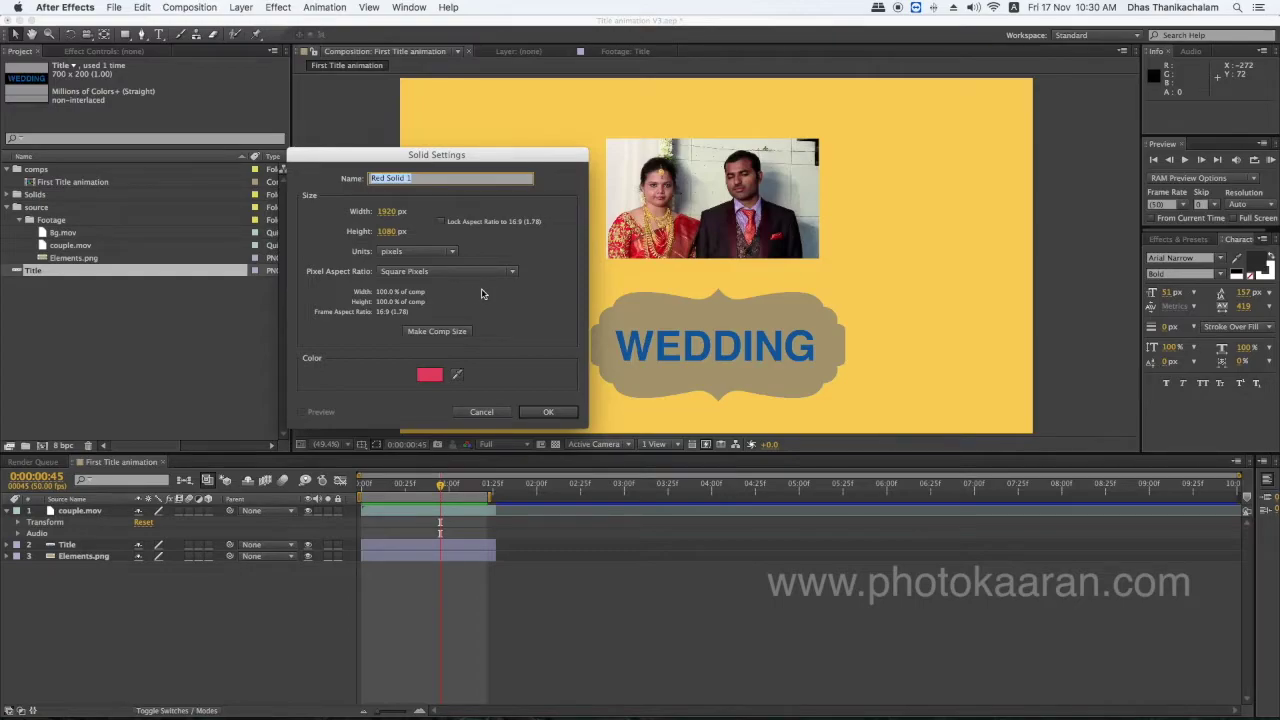
left_click(441, 222)
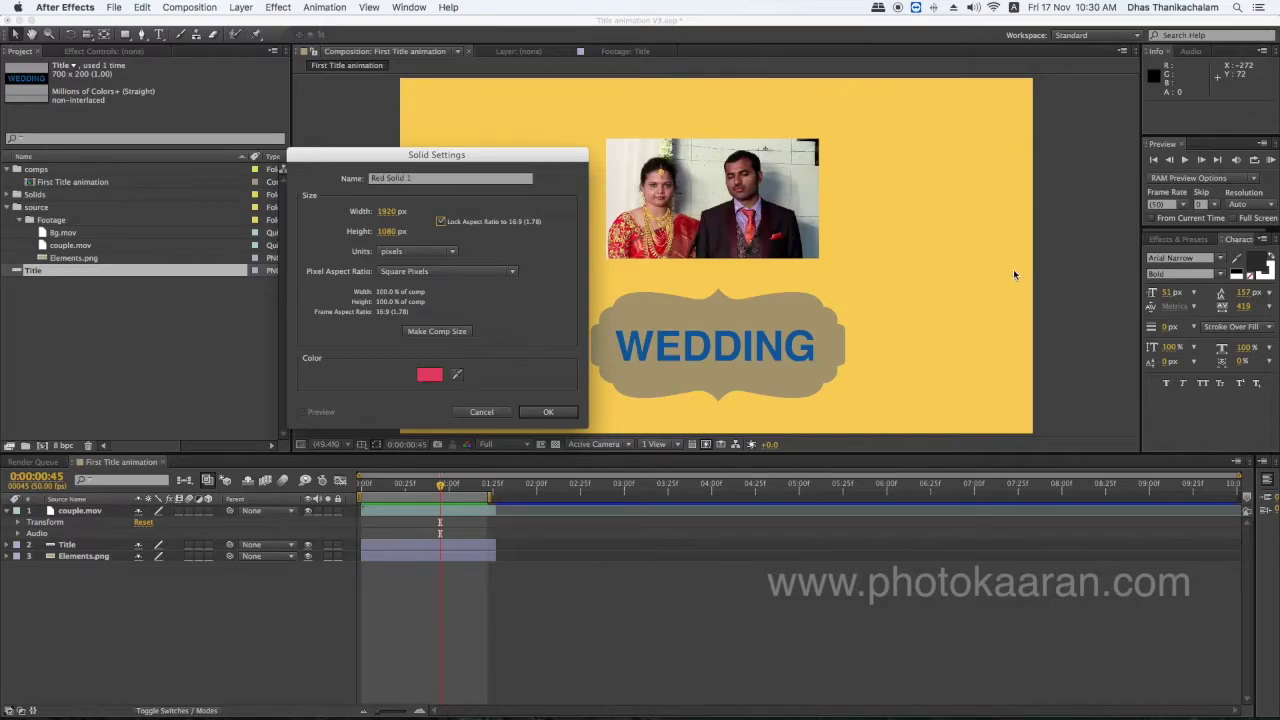
left_click(544, 411)
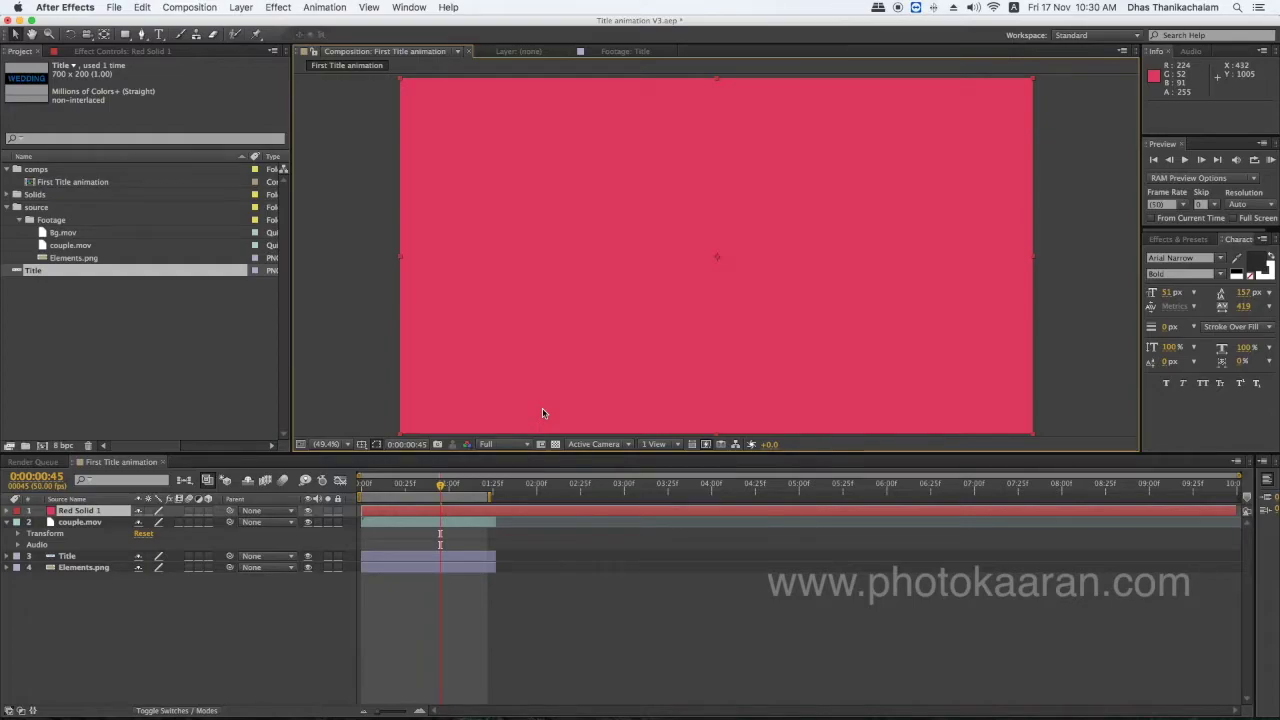
key("super+z")
Step: Create a new red solid layer 1920 px wide and 200 px tall
left_click(241, 9)
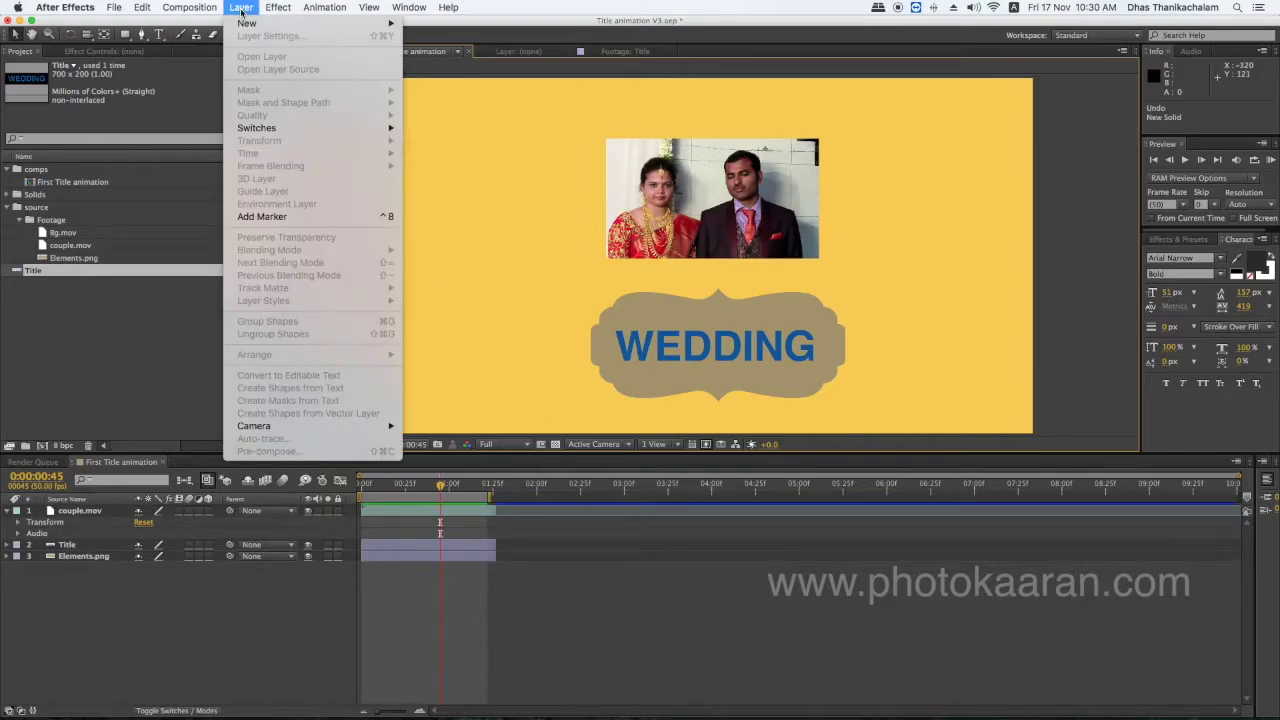
mouse_move(246, 23)
left_click(445, 45)
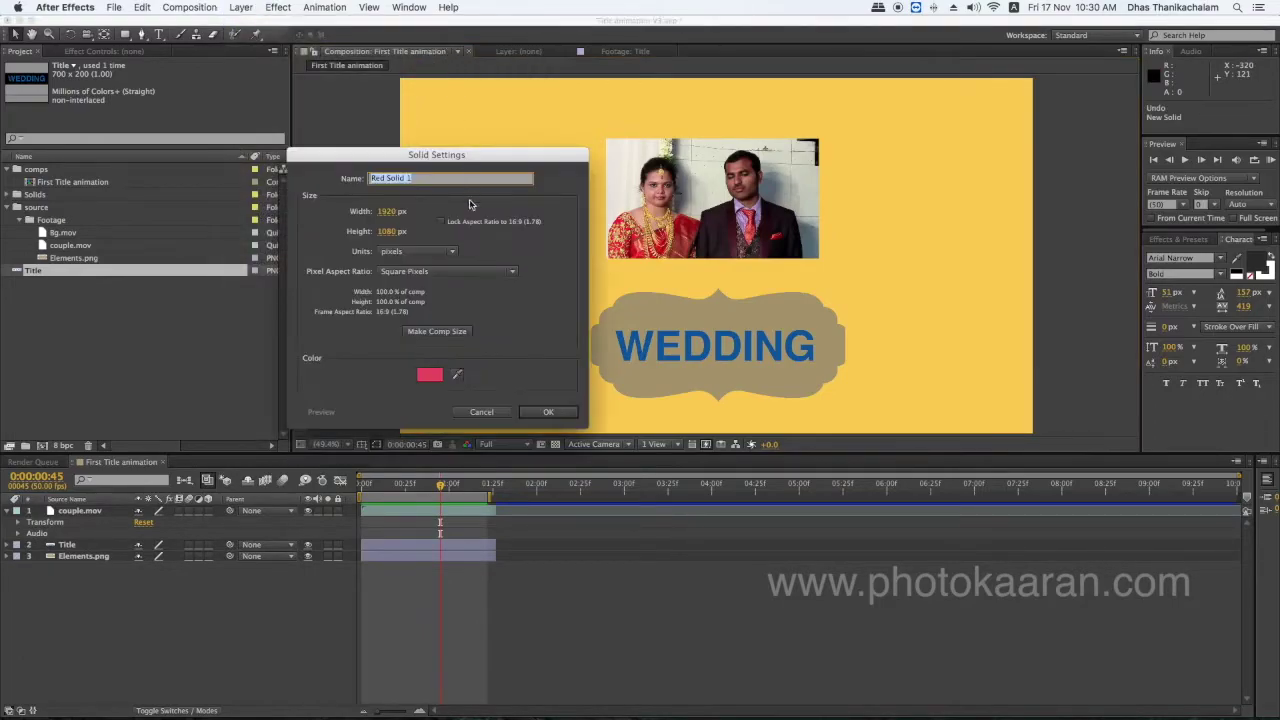
left_click(388, 231)
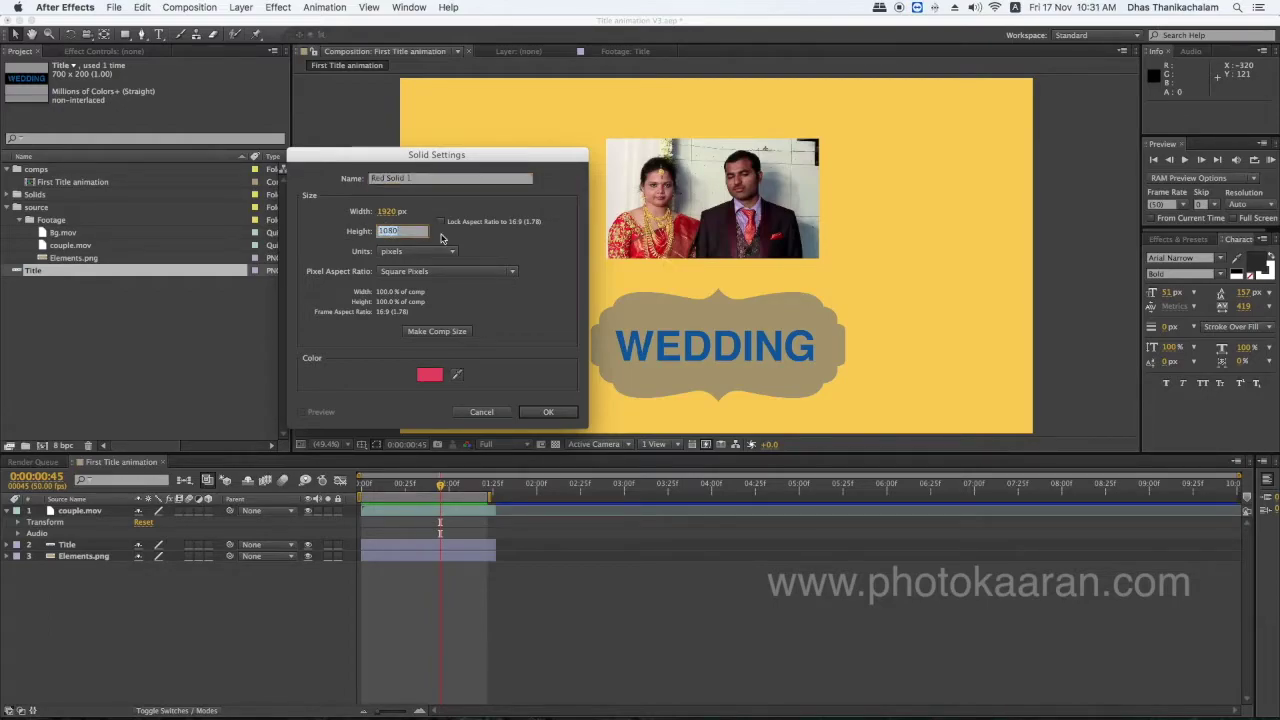
type("200")
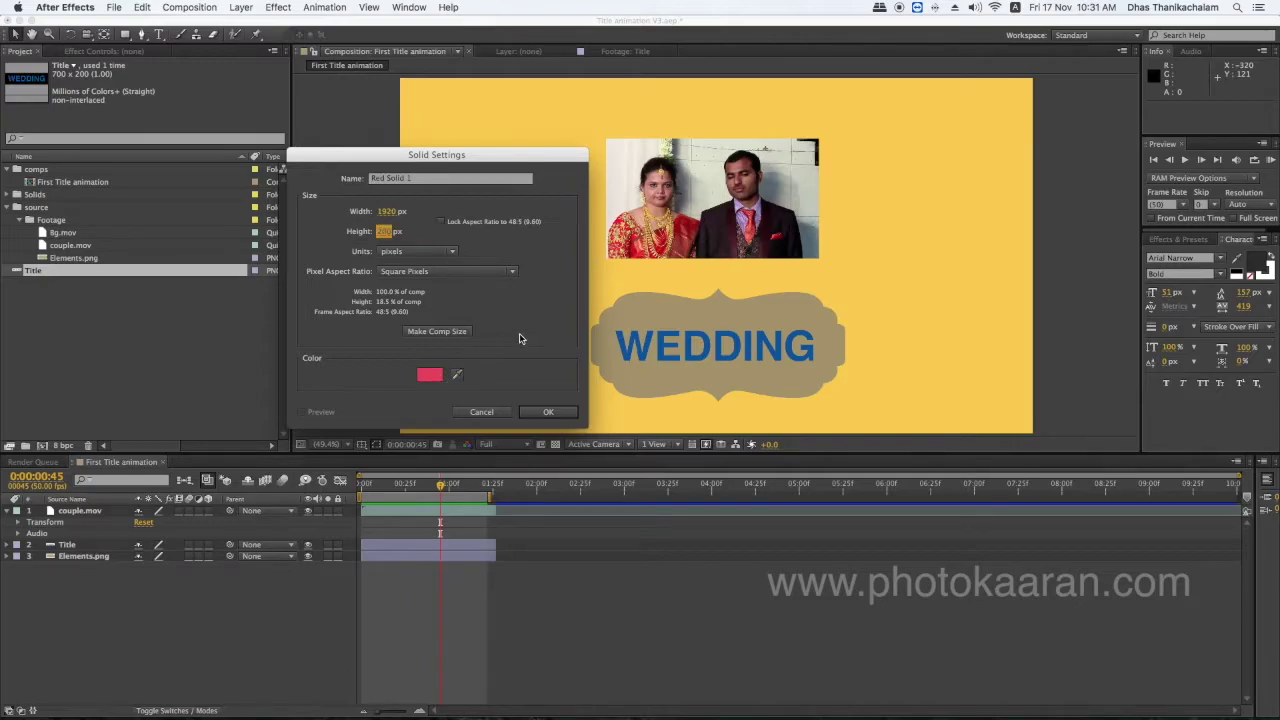
left_click(550, 413)
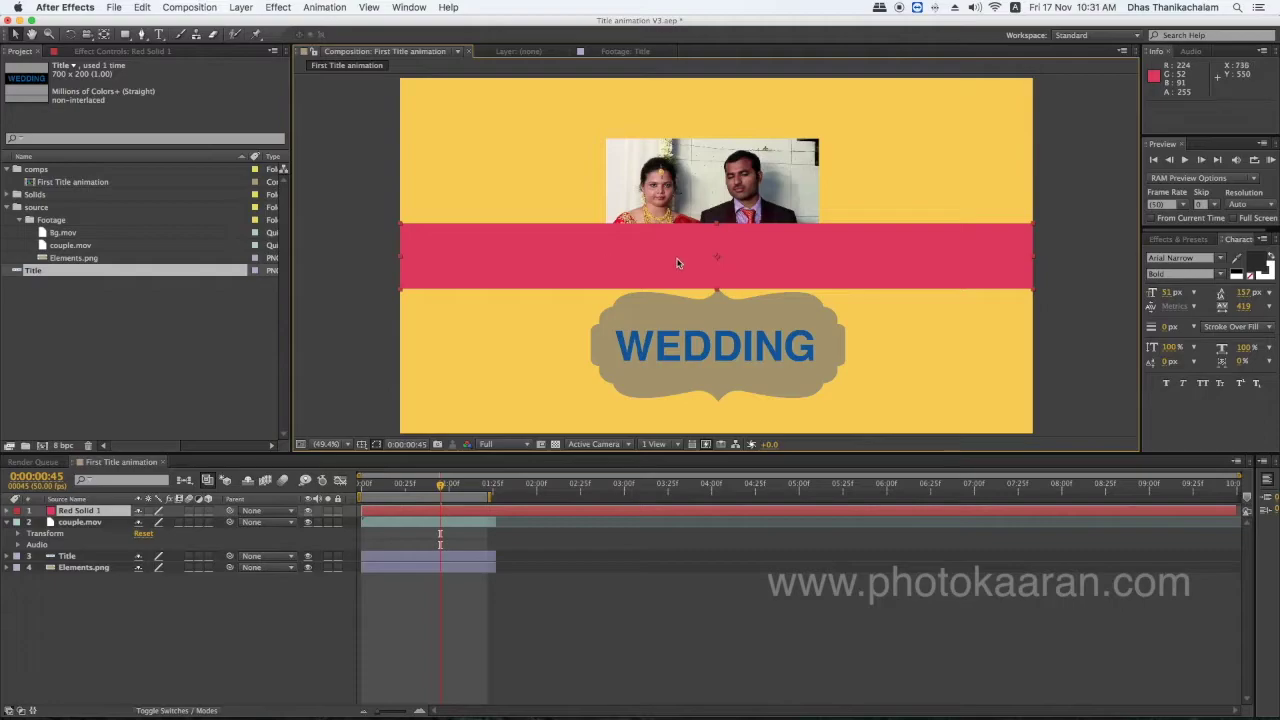
Step: Move the red band to the frame top, stretch it taller, and place it below couple.mov
left_click(100, 521, "shift")
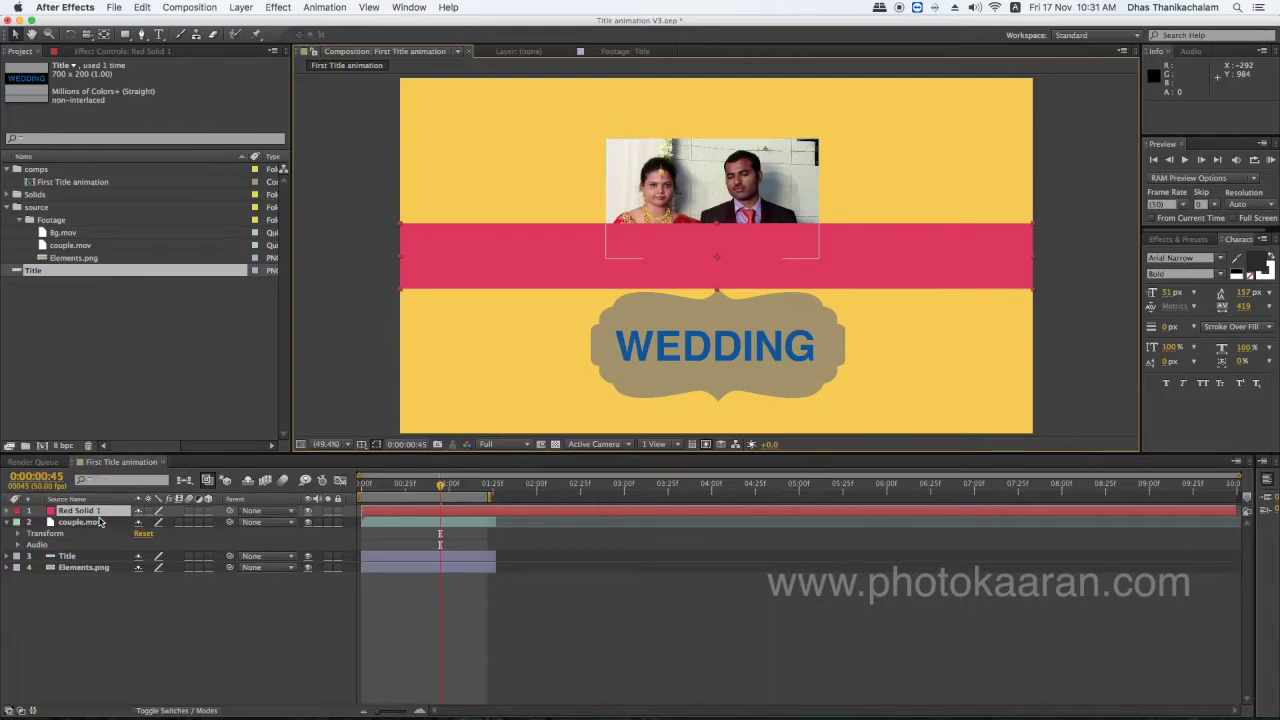
left_click_drag(582, 259, 718, 155)
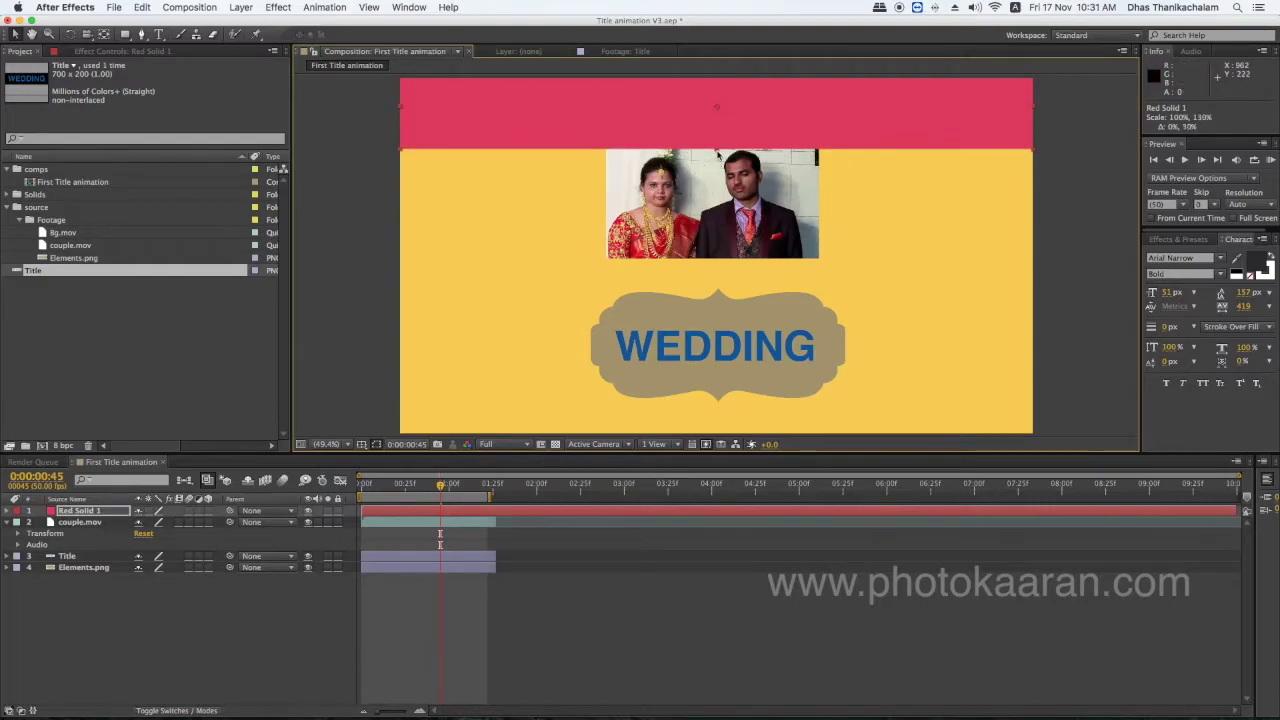
key("super+z")
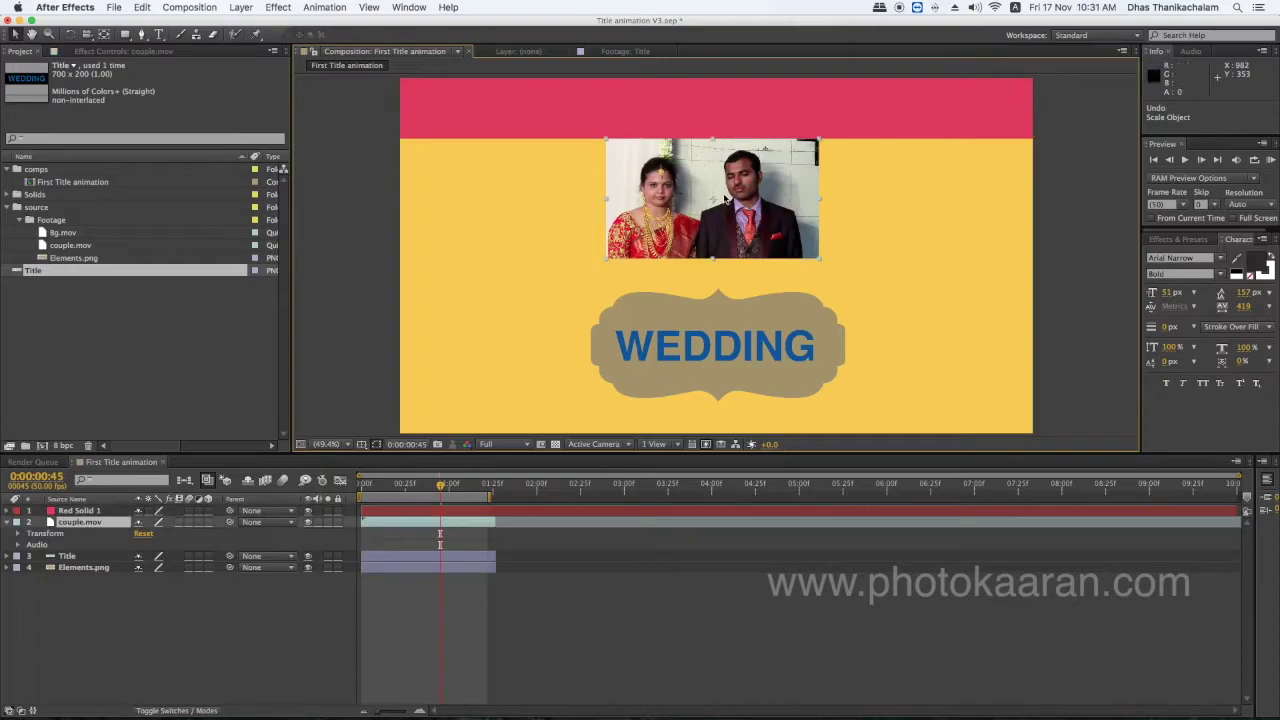
left_click_drag(716, 139, 716, 185)
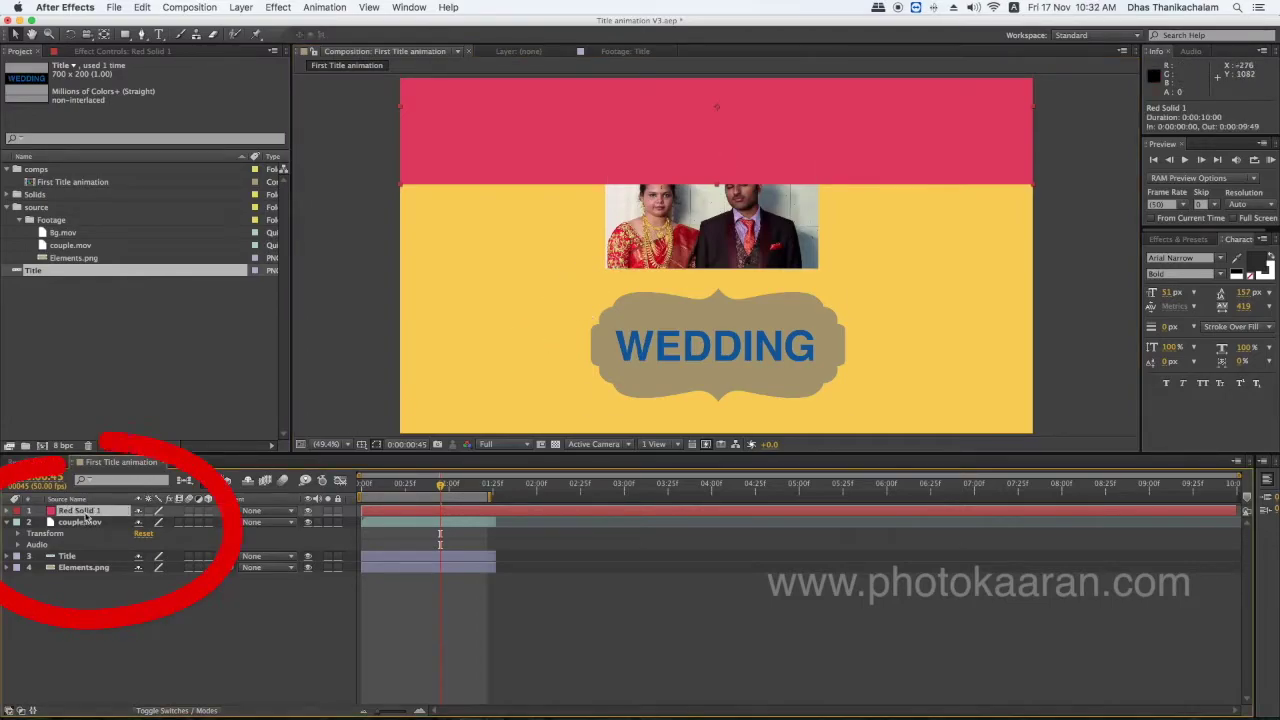
left_click_drag(82, 518, 85, 557)
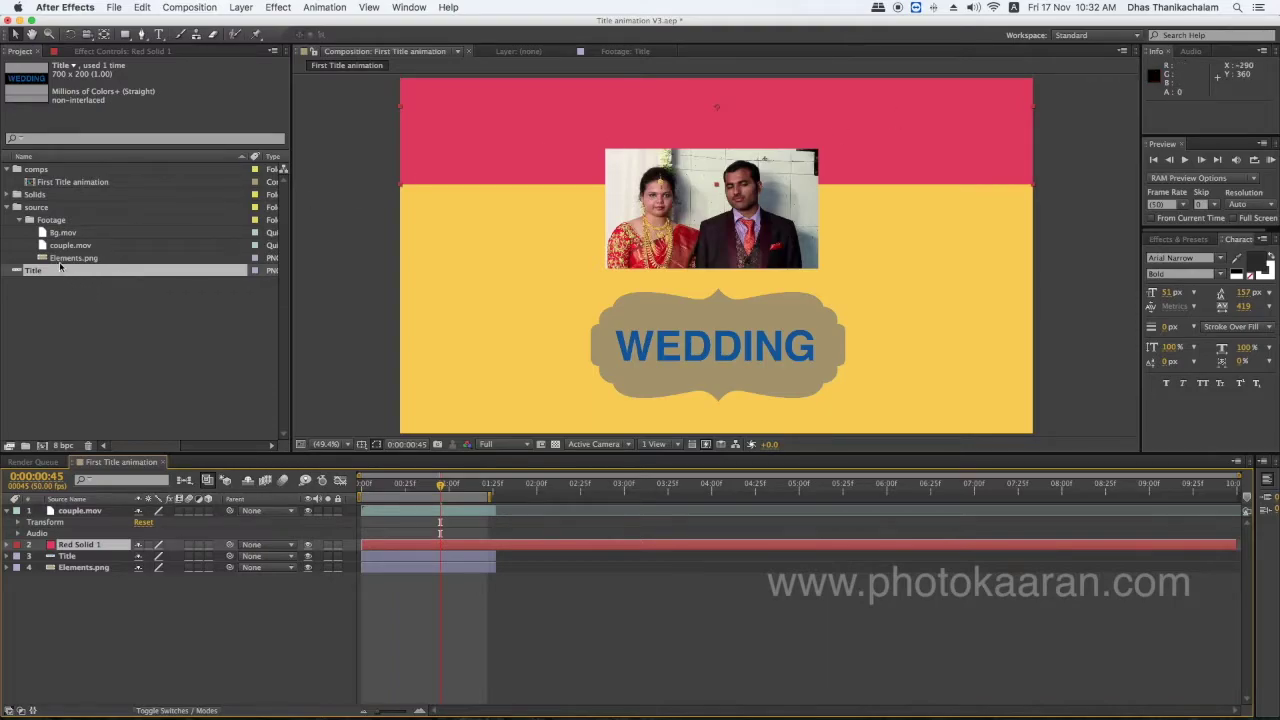
Step: Duplicate the Red Solid 1 layer twice with Cmd+D and save the project
left_click(35, 196)
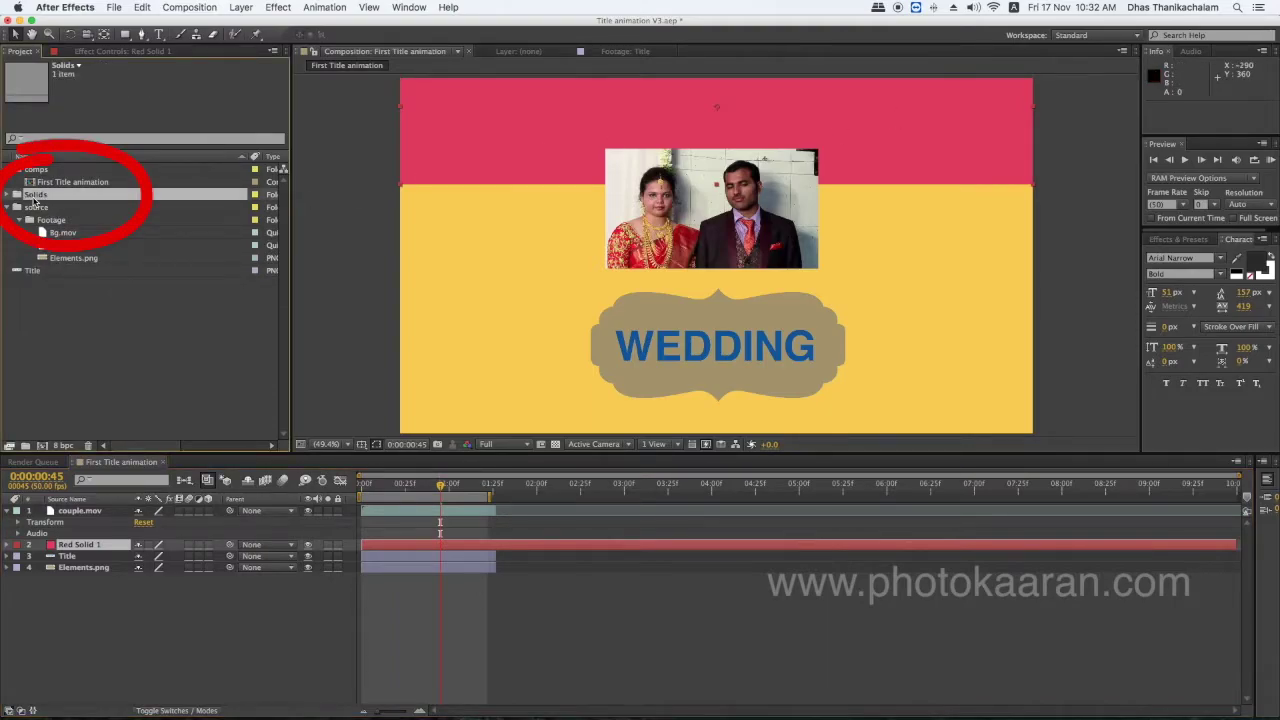
left_click(8, 198)
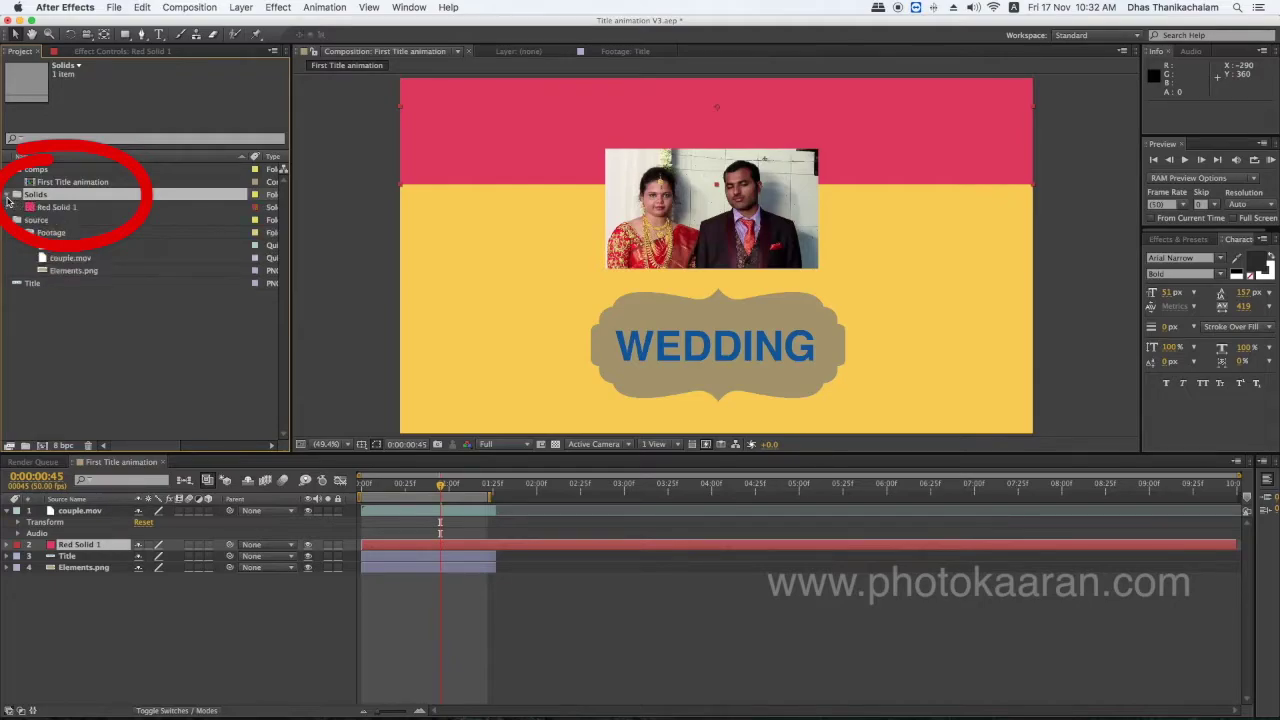
left_click(58, 208)
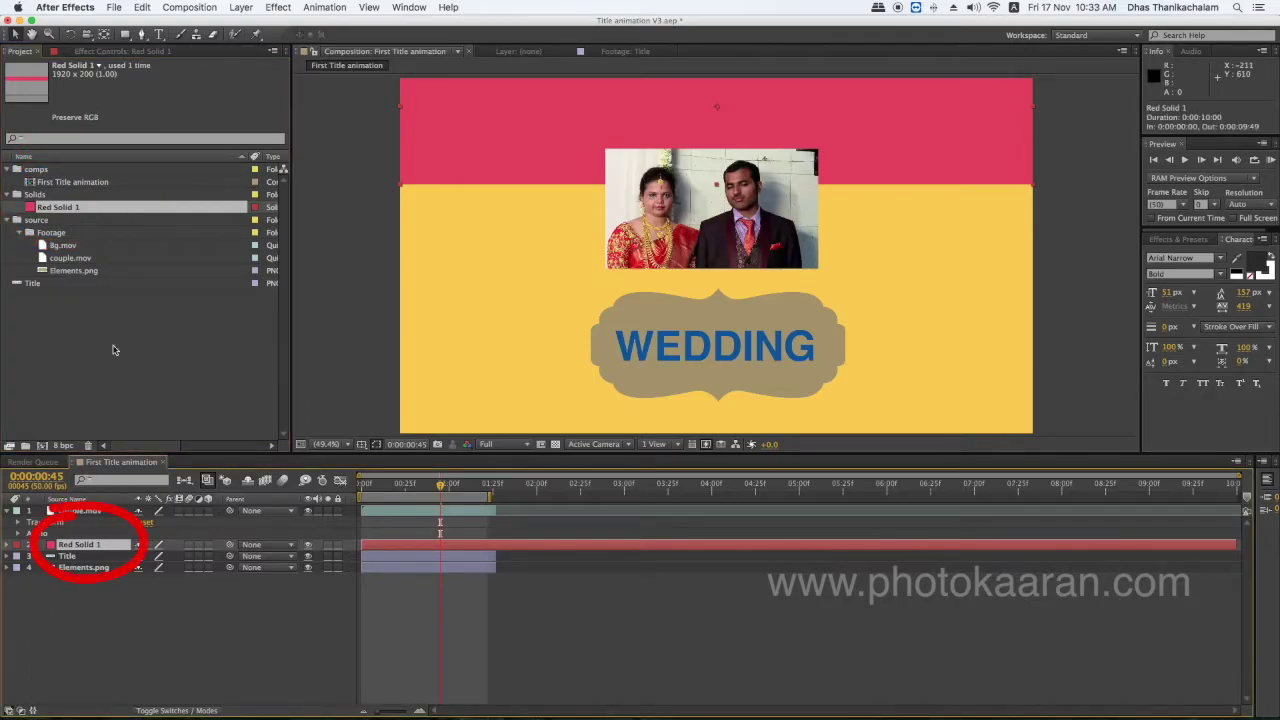
left_click(143, 8)
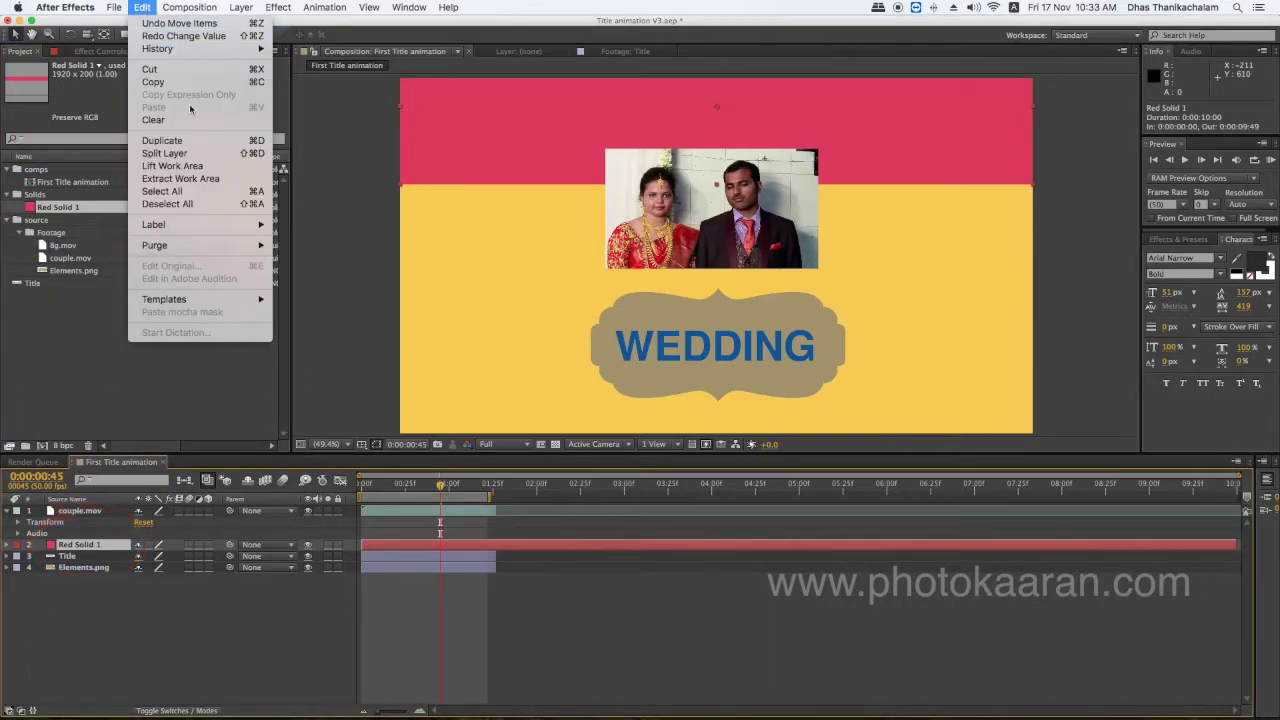
left_click(70, 387)
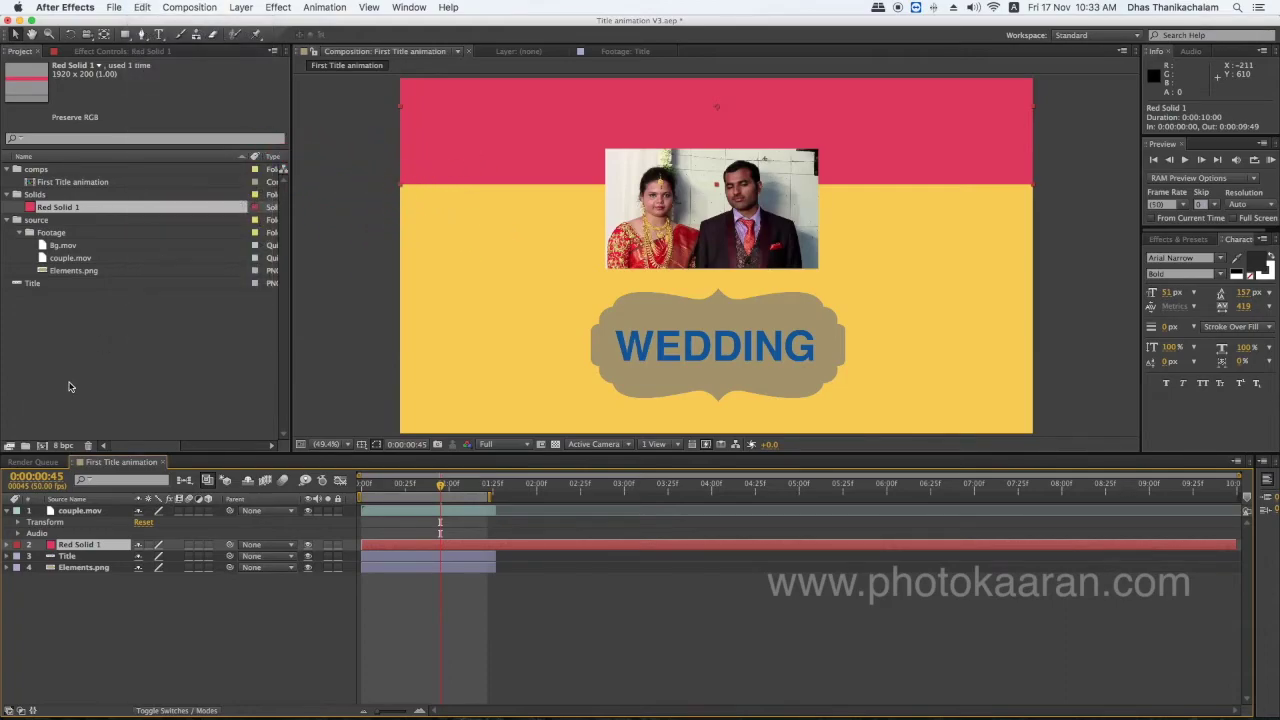
key("super+d")
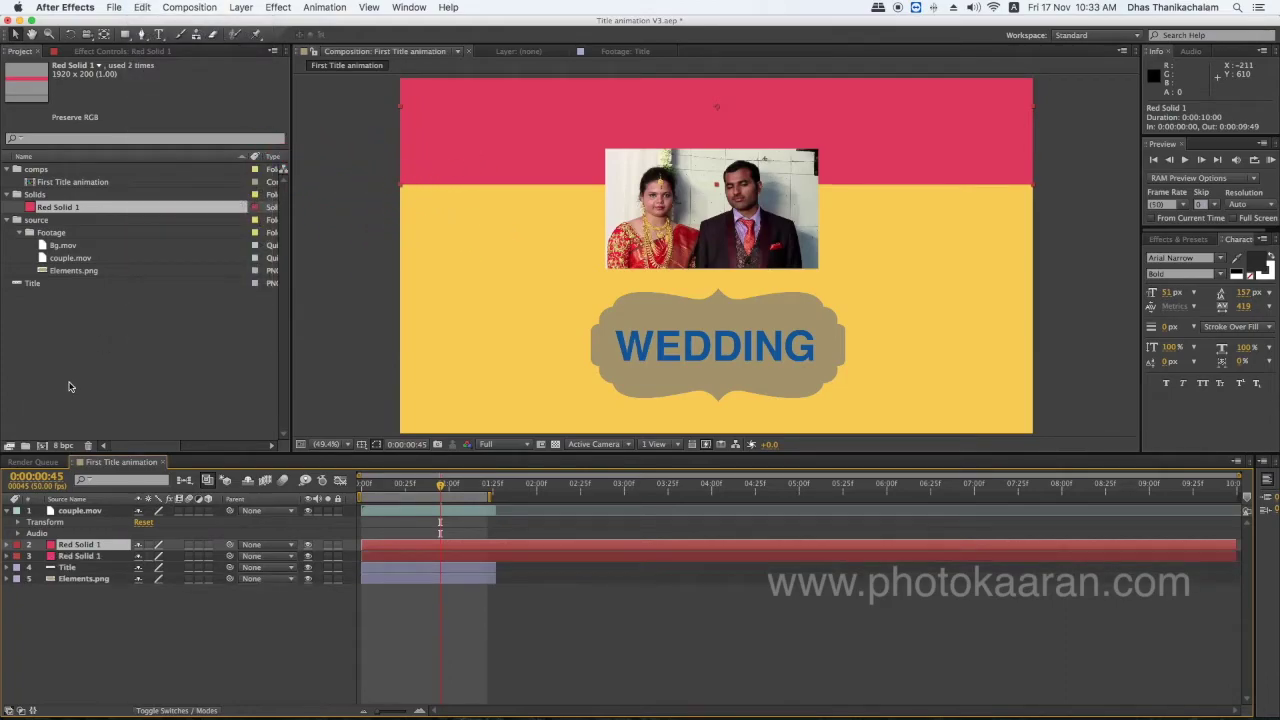
left_click(92, 557)
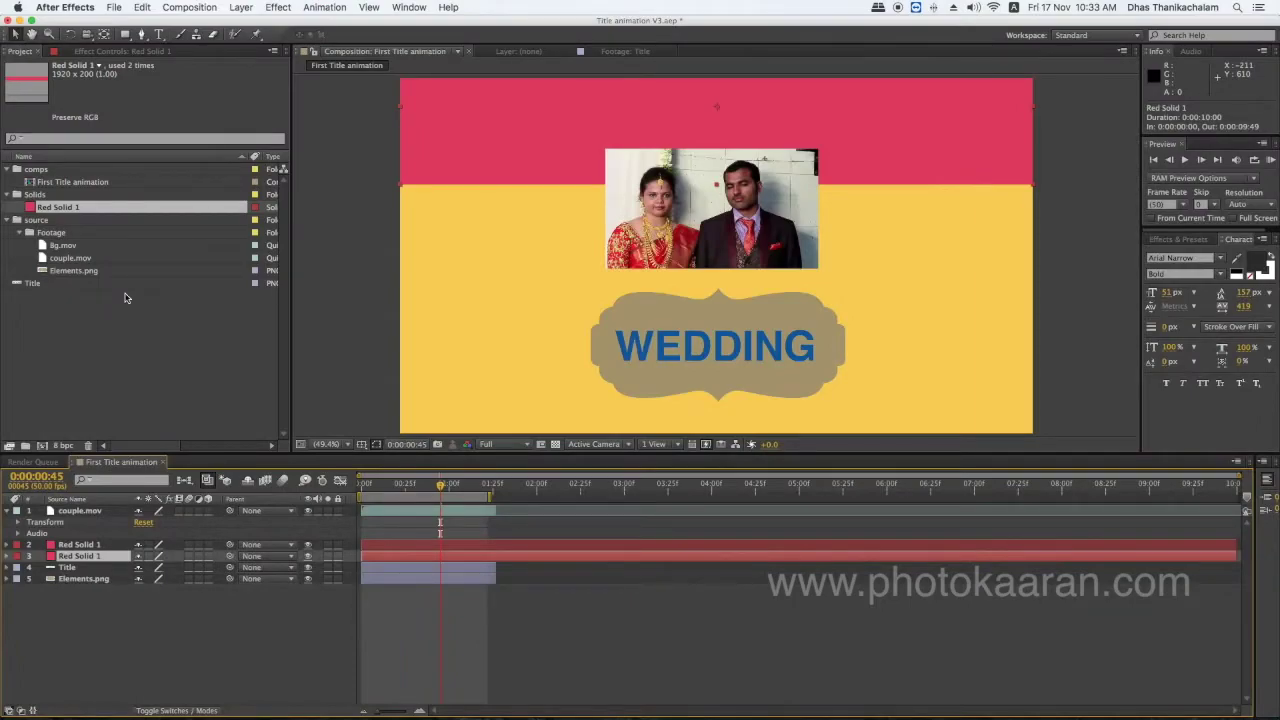
key("super+d")
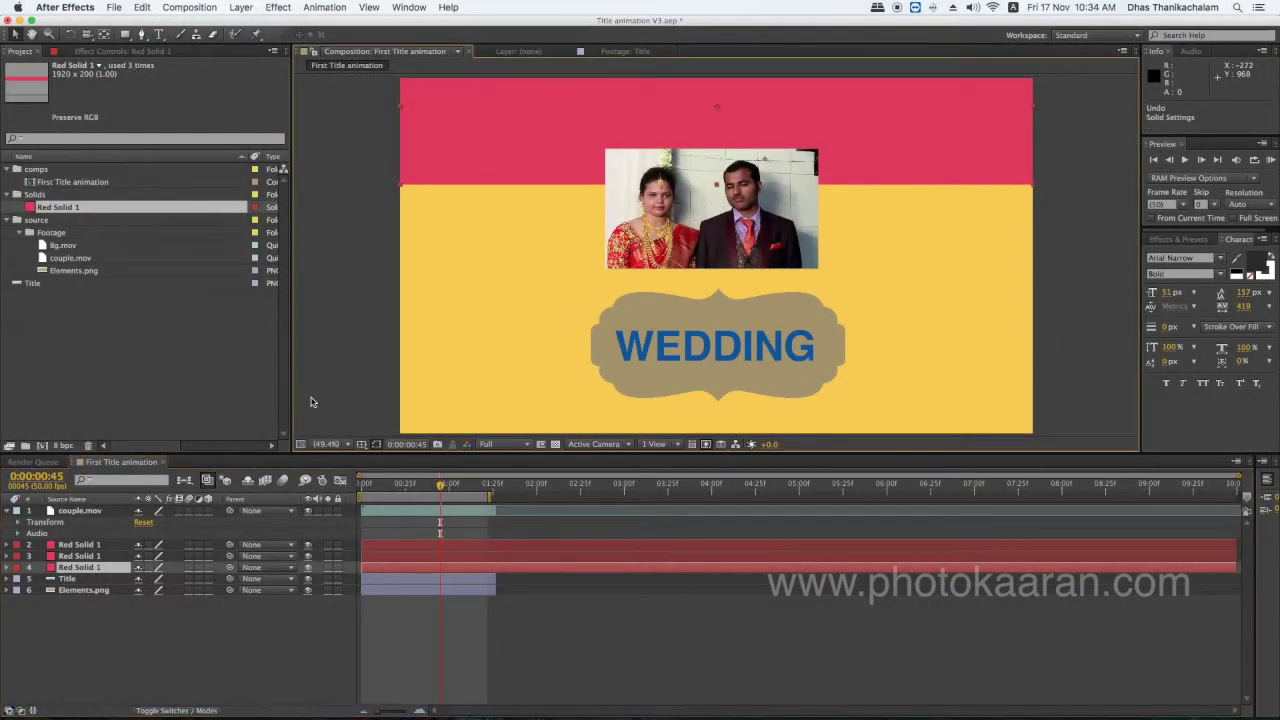
left_click(115, 8)
left_click(113, 110)
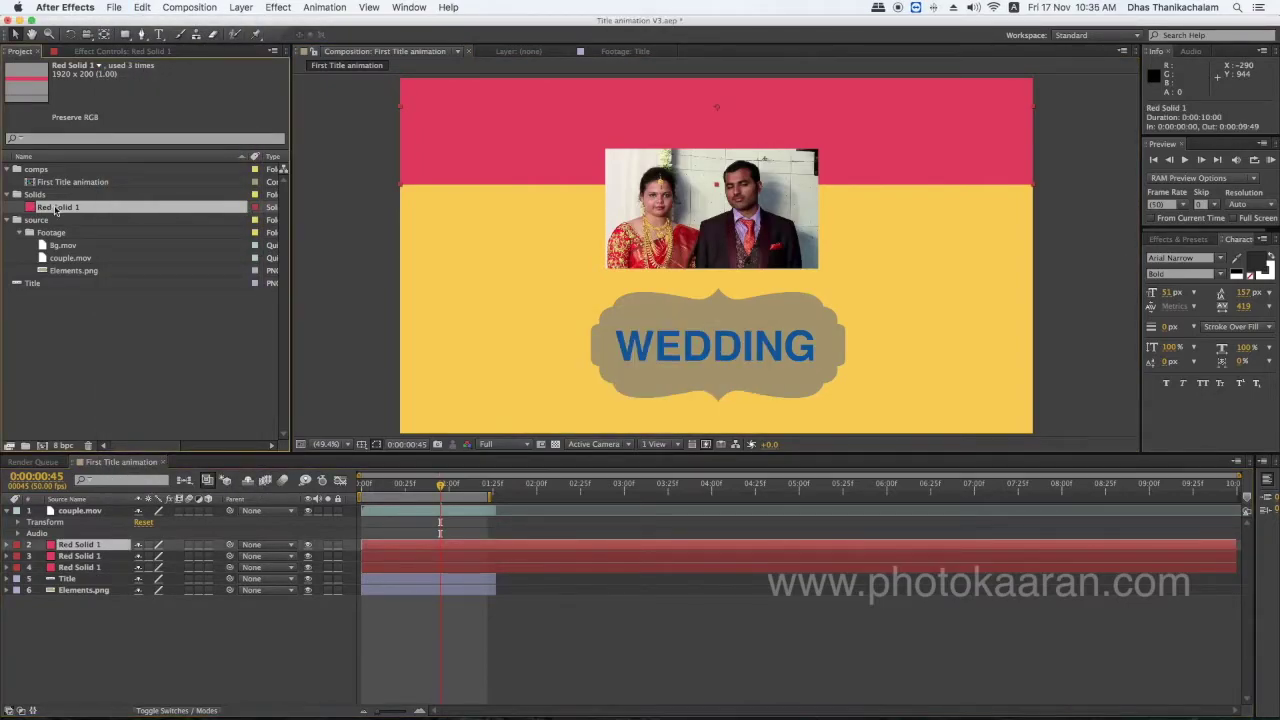
Step: Change the shared solid's colour to green in Solid Settings, applying it to all three layers
left_click(241, 8)
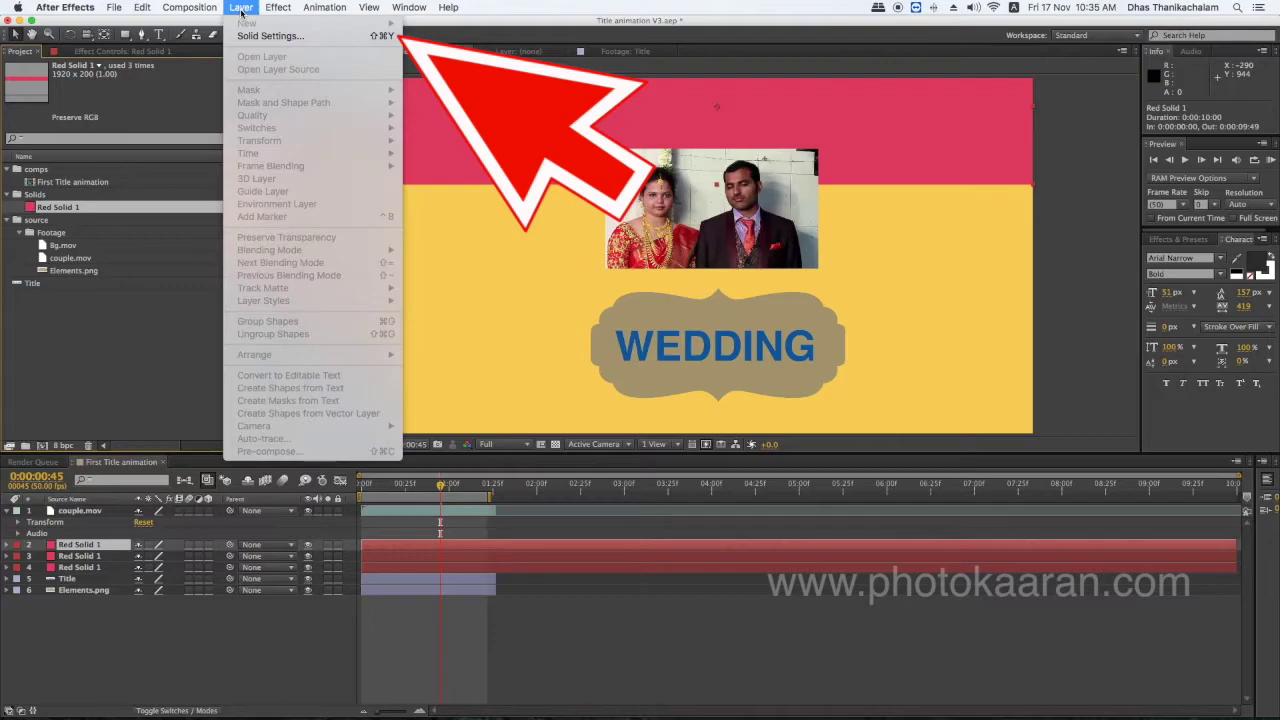
left_click(249, 37)
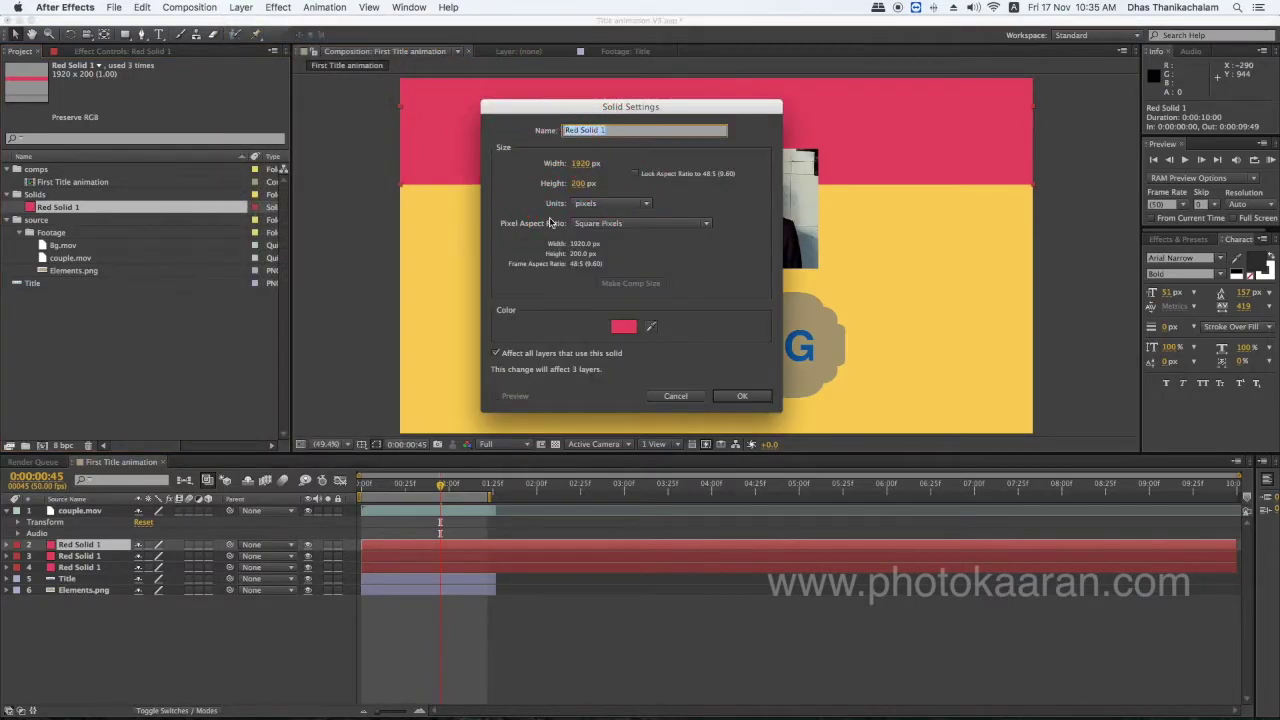
left_click(624, 326)
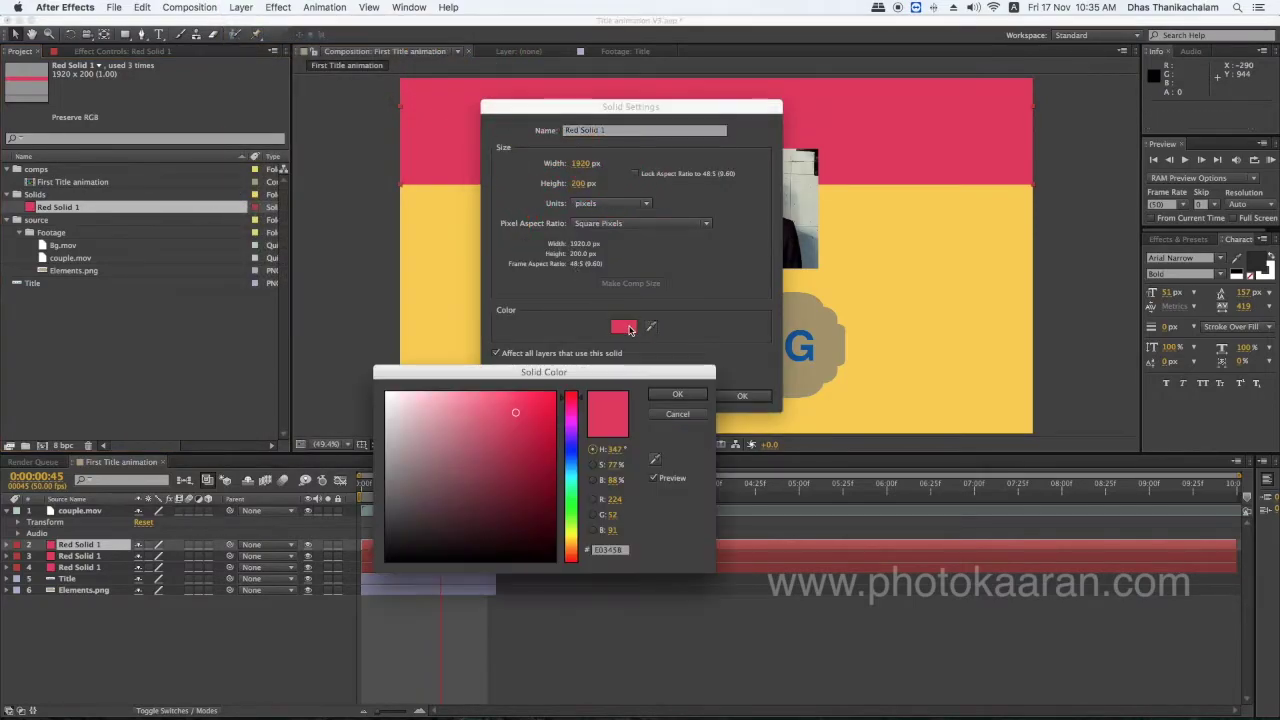
left_click(576, 502)
left_click_drag(557, 378, 825, 280)
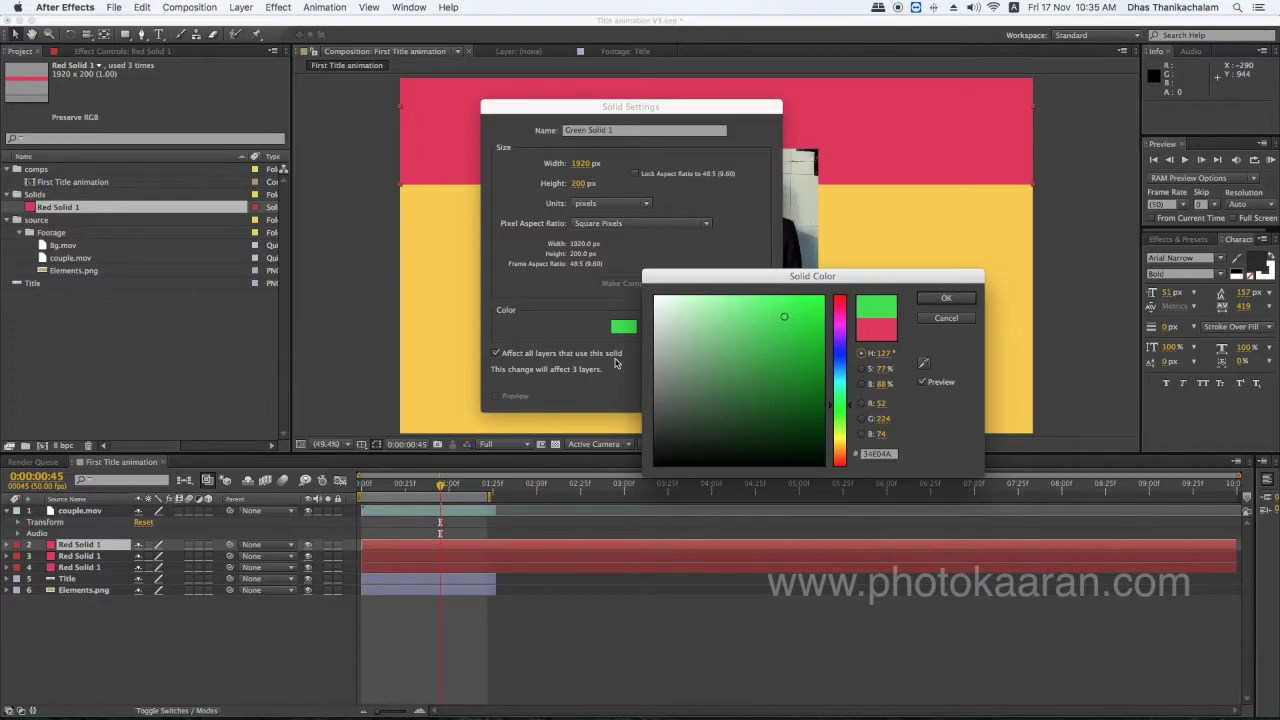
left_click(932, 300)
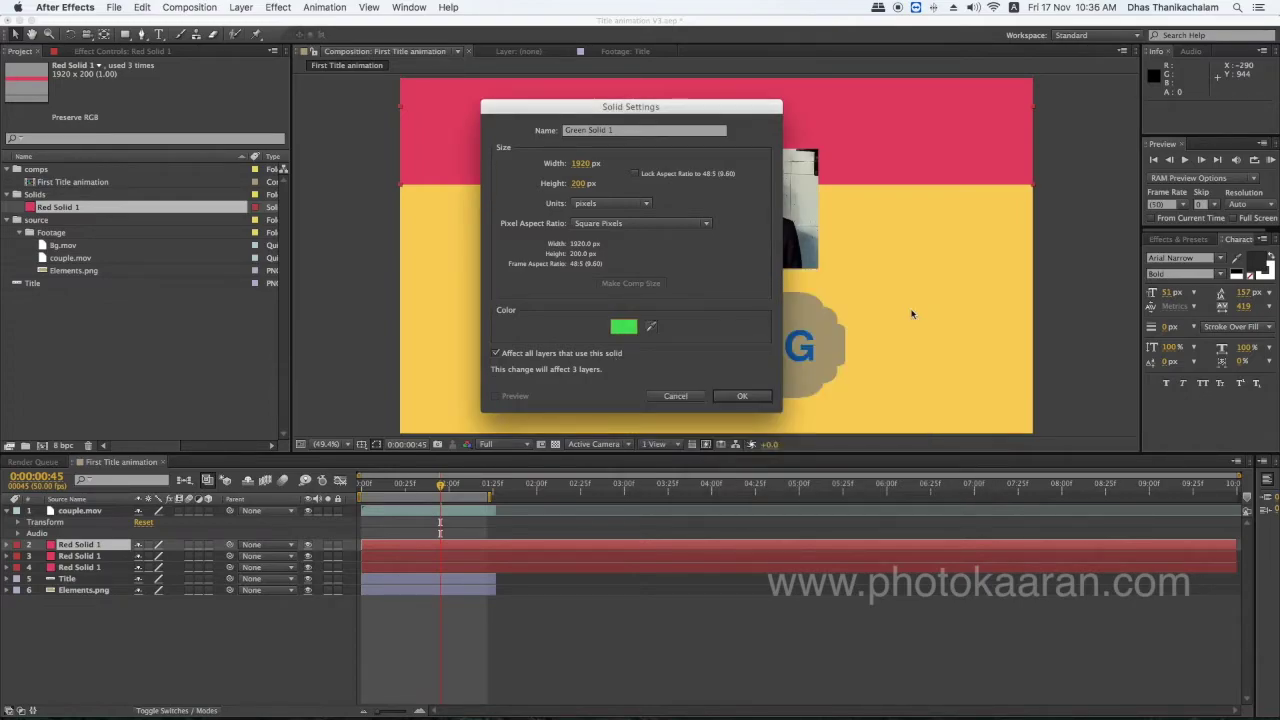
left_click(745, 396)
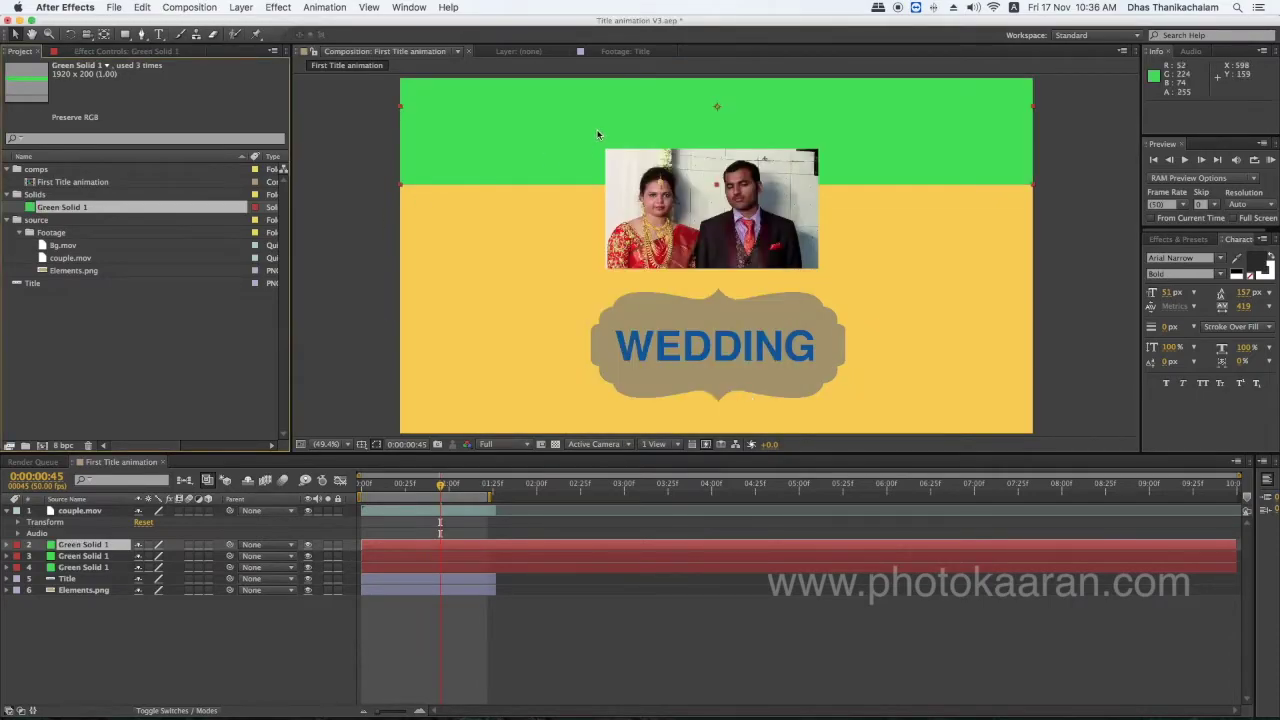
Step: Move the second and third green solid layers down the frame to spread the green
left_click(102, 556)
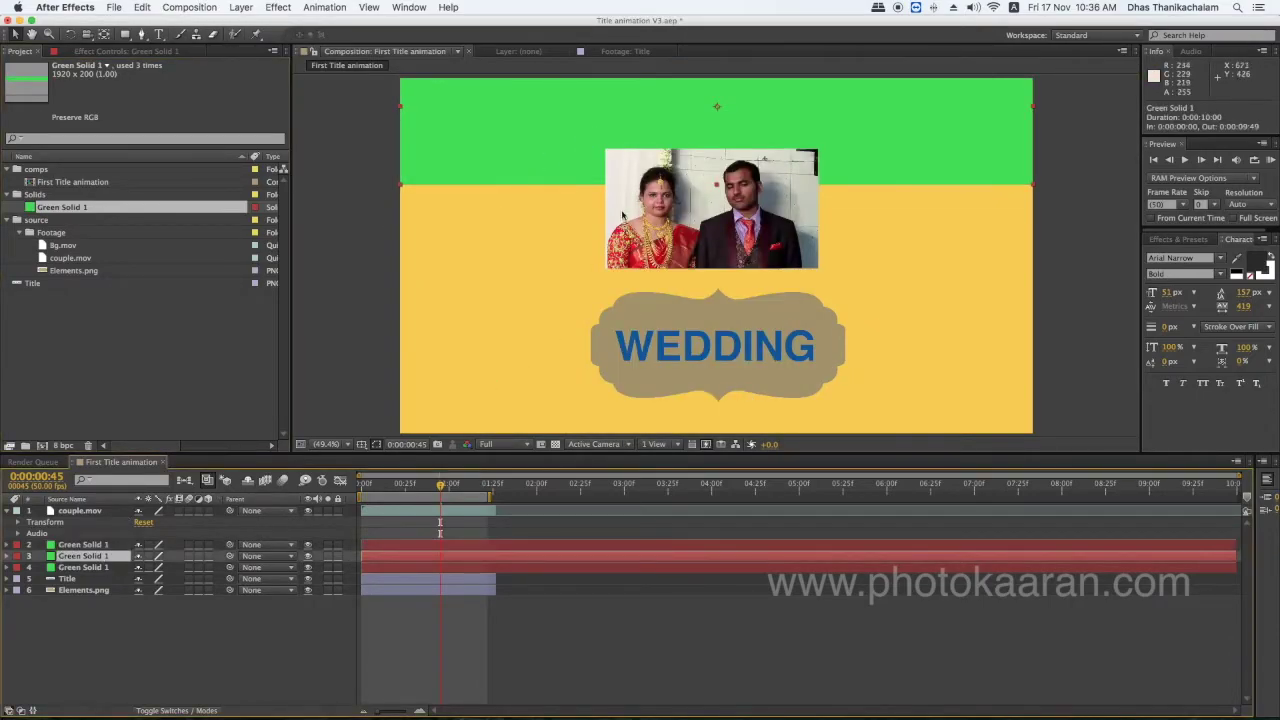
left_click_drag(548, 158, 544, 343)
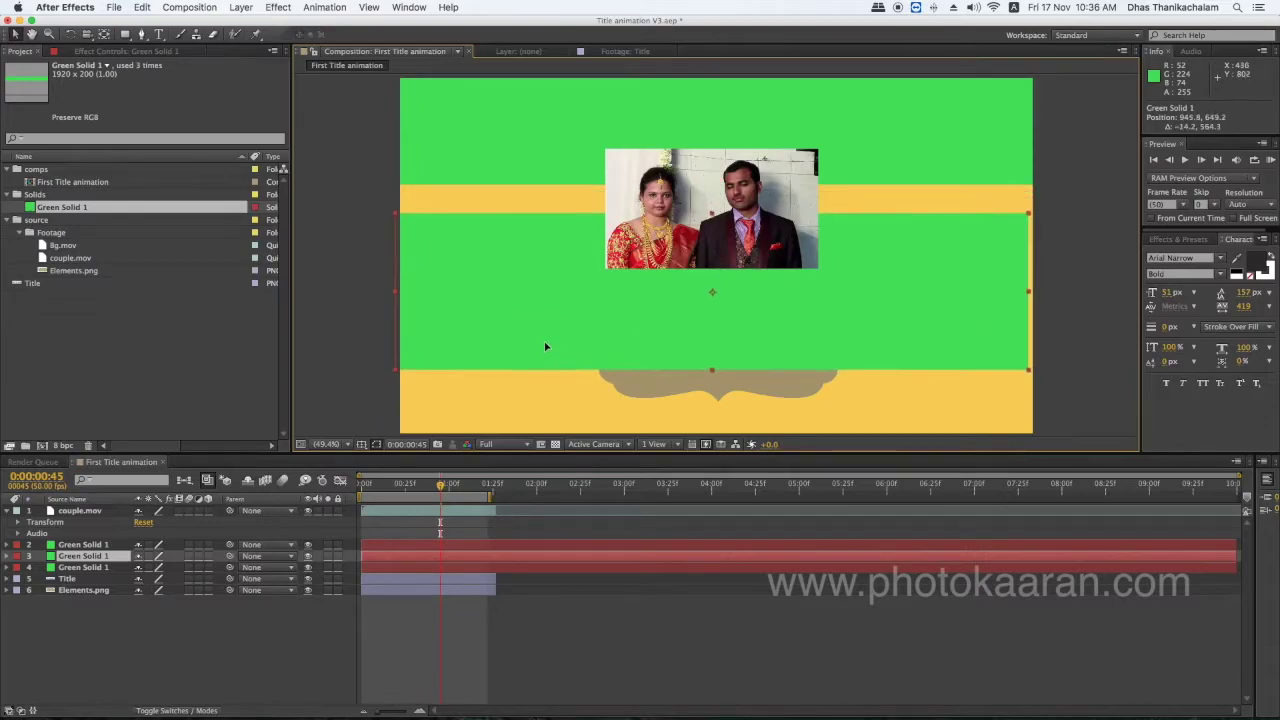
left_click(83, 567)
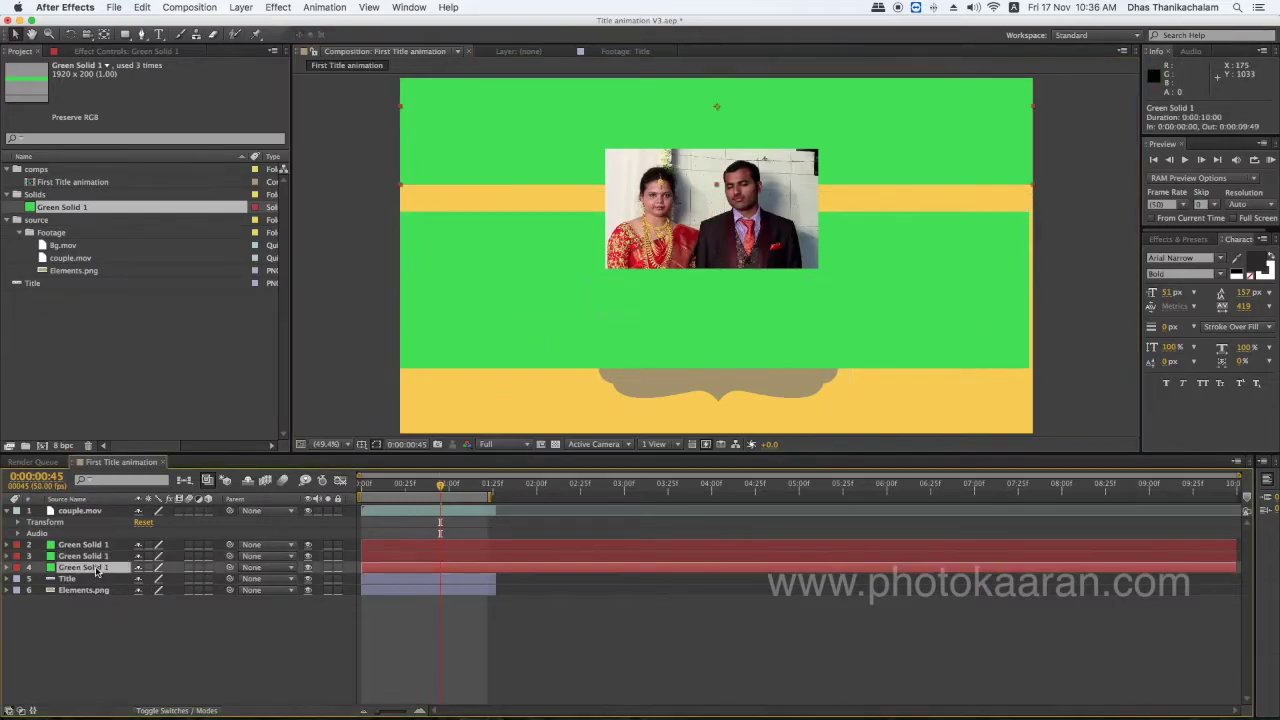
left_click_drag(586, 333, 615, 394)
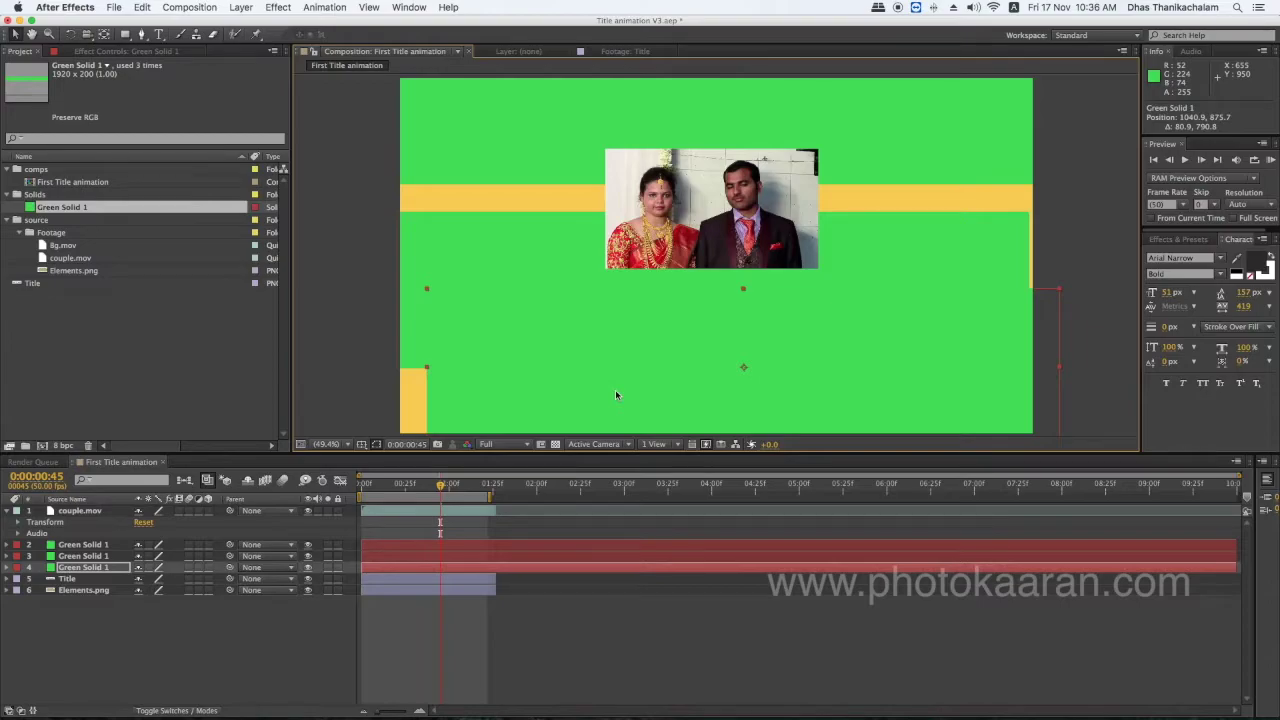
left_click_drag(615, 394, 589, 243)
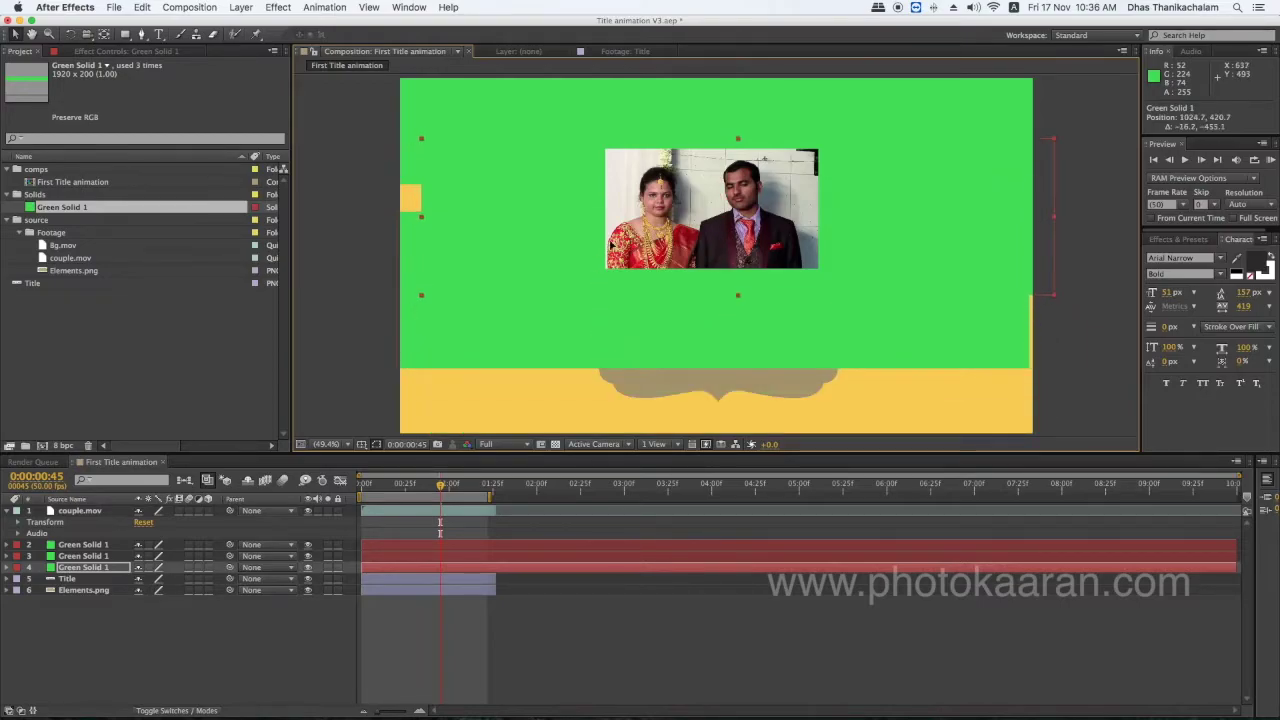
Step: In Solid Settings, uncheck Affect all layers and close the dialog
left_click(240, 8)
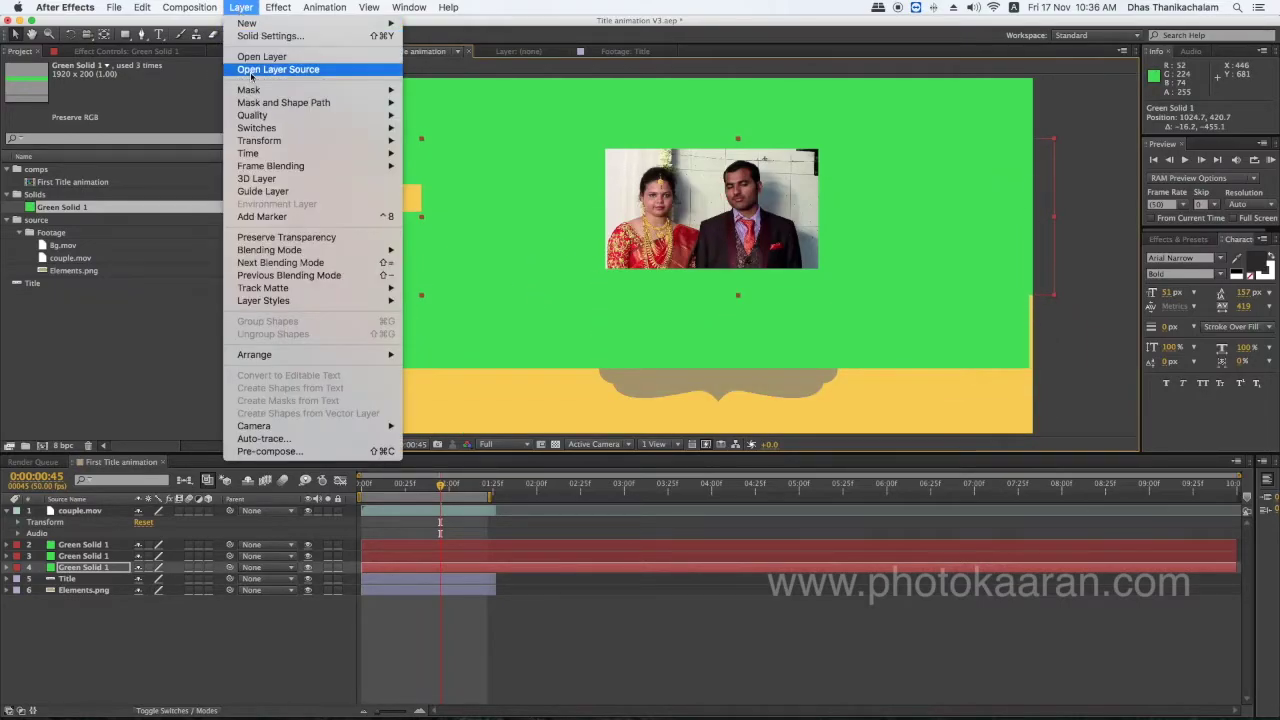
left_click(268, 36)
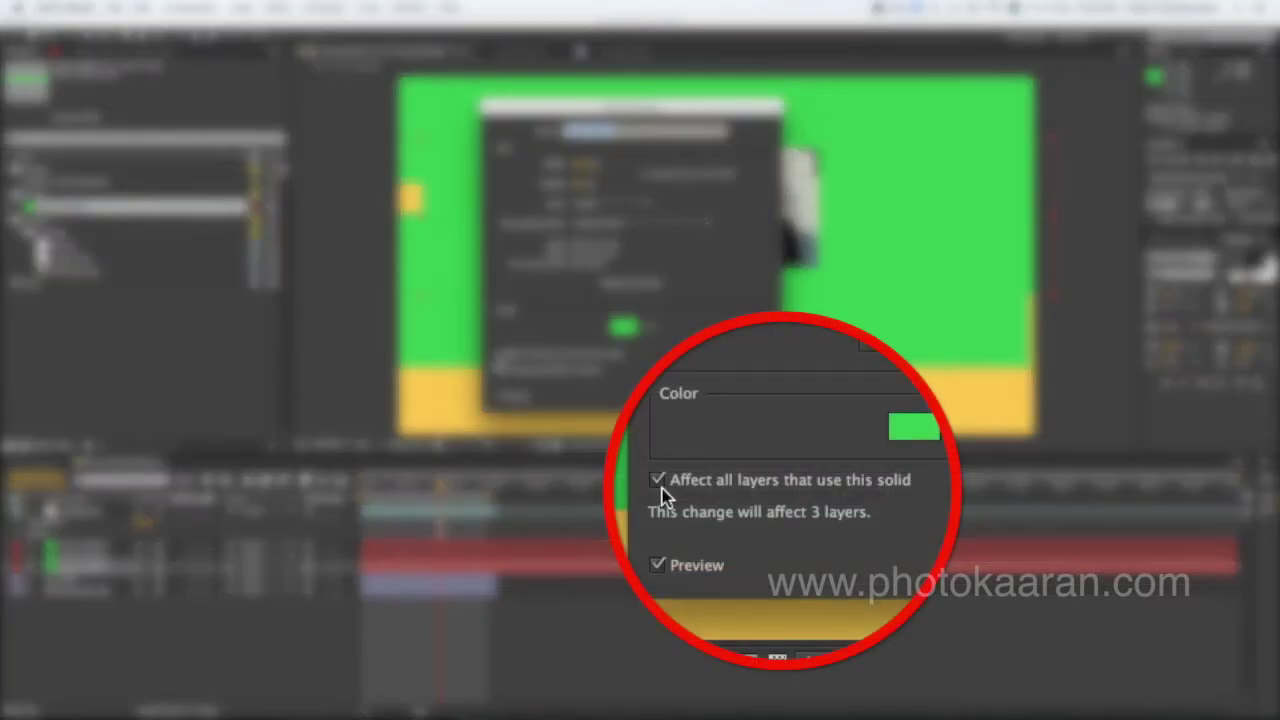
left_click(500, 360)
key("Return")
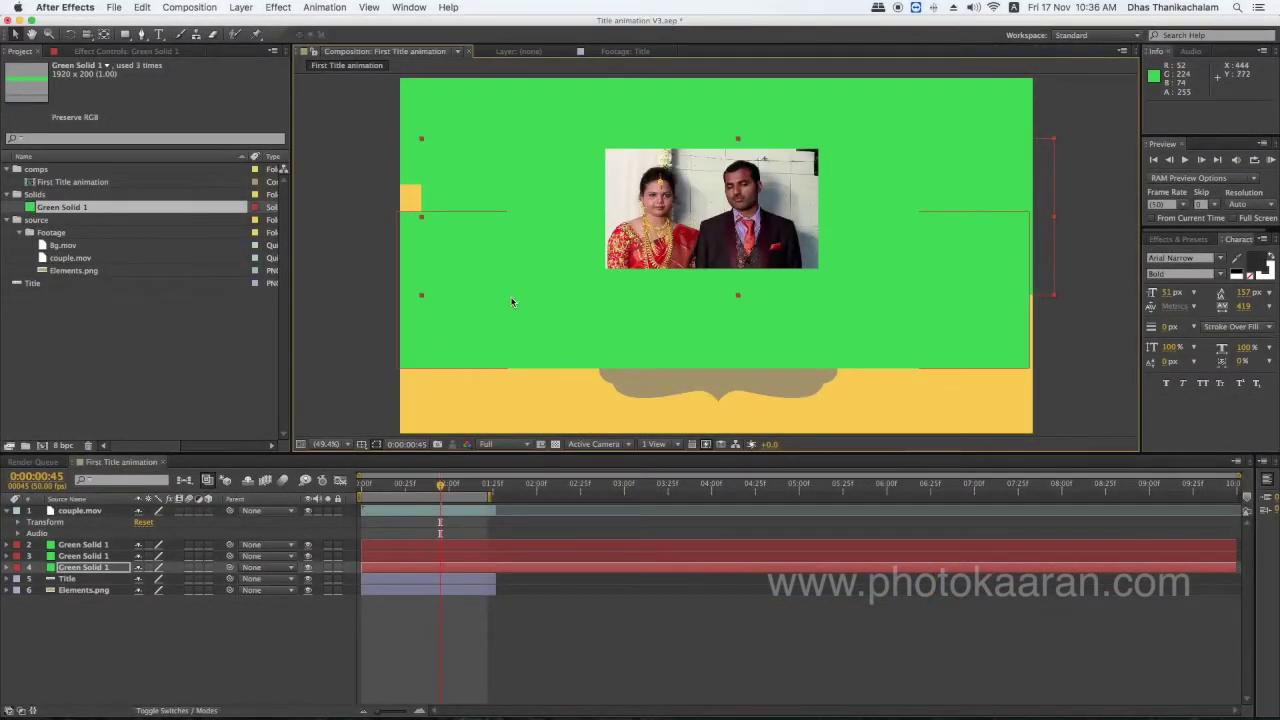
Step: Revert the project with File > Revert, confirming to discard changes since the last save
left_click(115, 8)
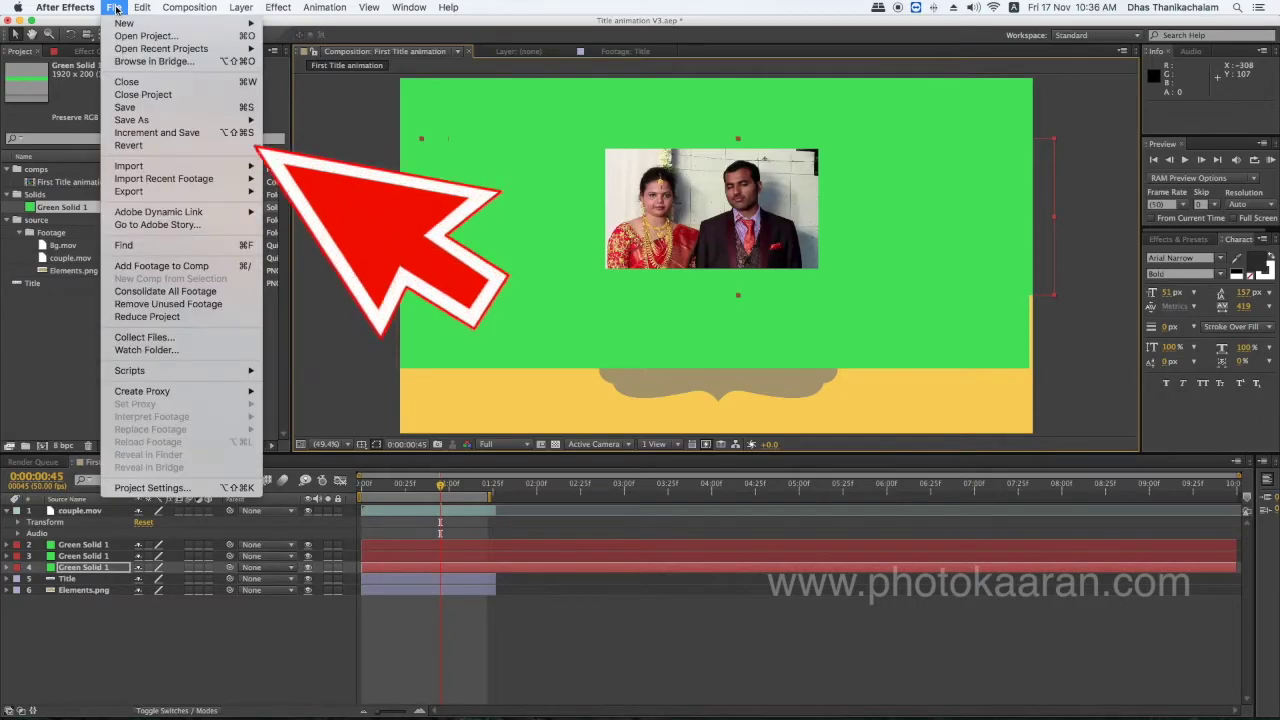
left_click(142, 147)
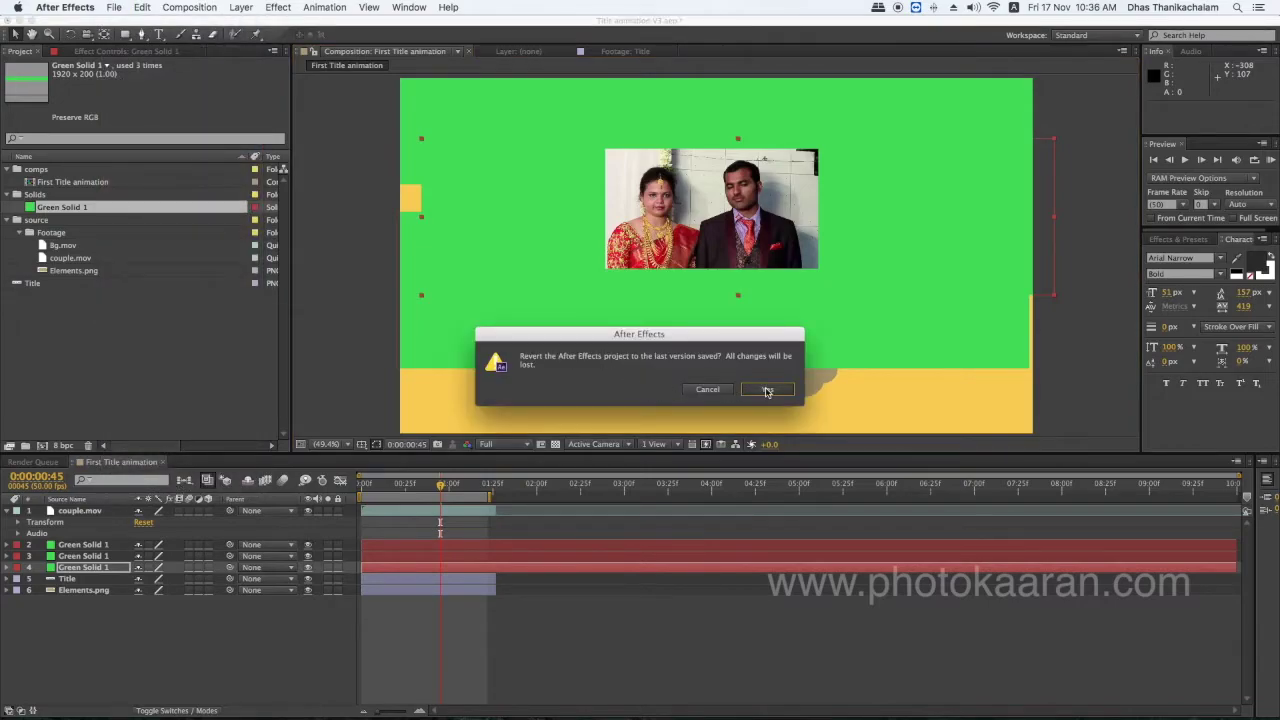
left_click(766, 390)
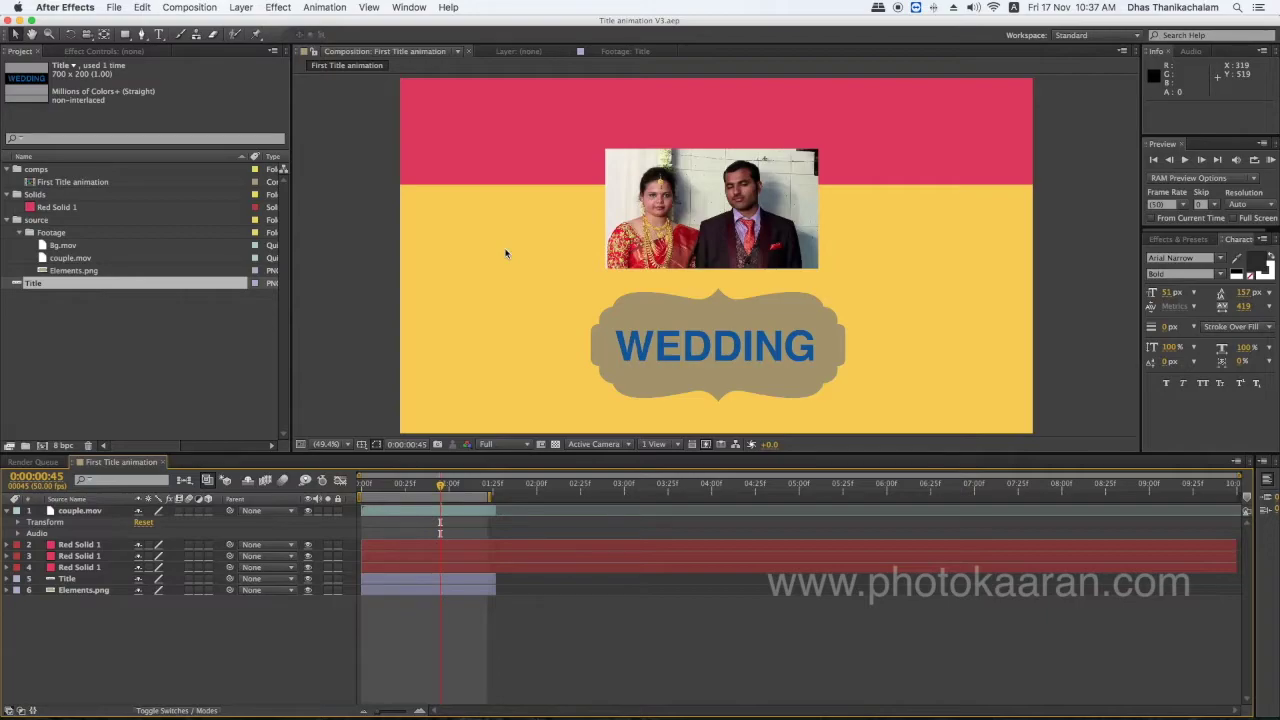
Step: Delete the two duplicate Red Solid 1 layers, leaving a single red band
left_click(88, 568)
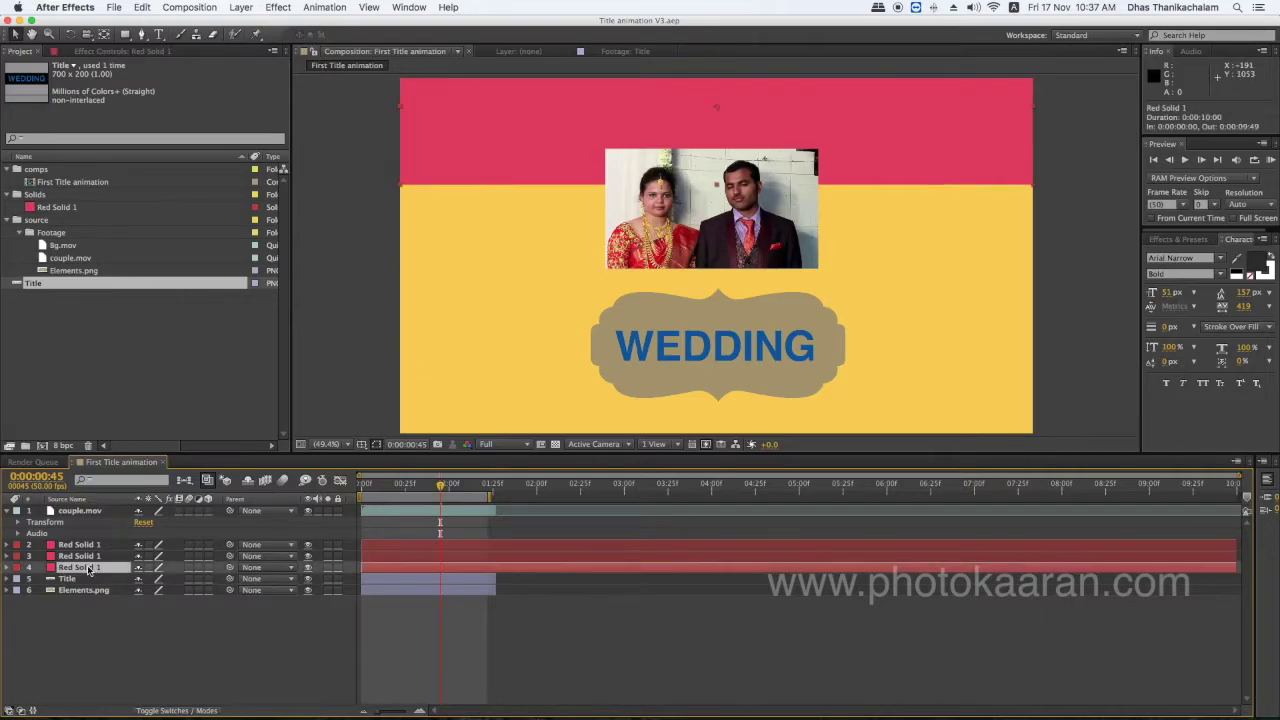
key("Delete")
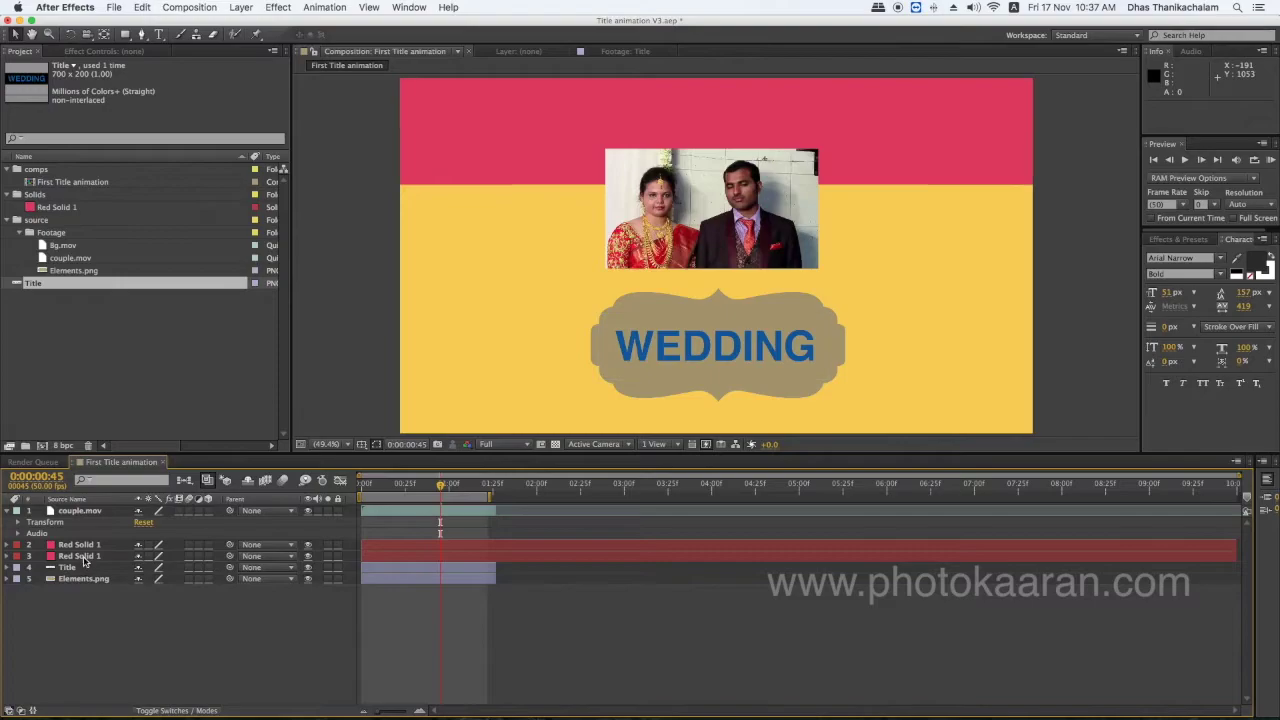
left_click(86, 556)
key("Delete")
left_click(67, 209)
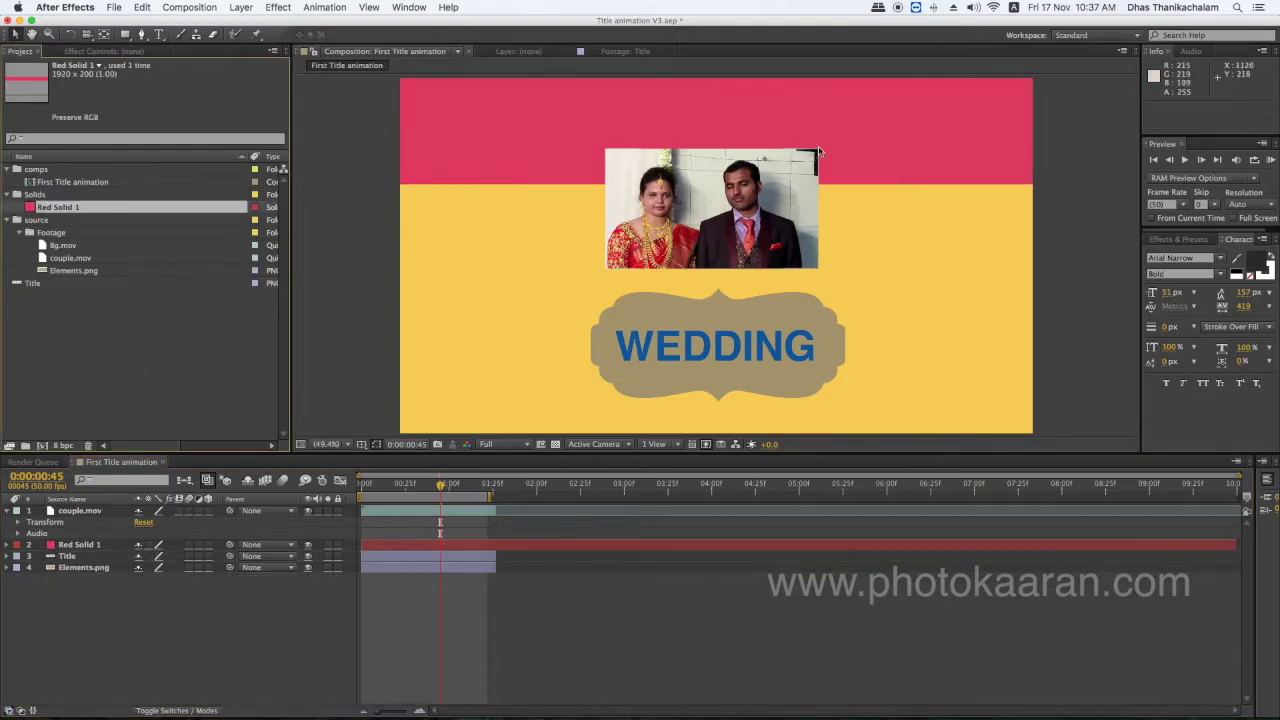
left_click(75, 545)
key("space")
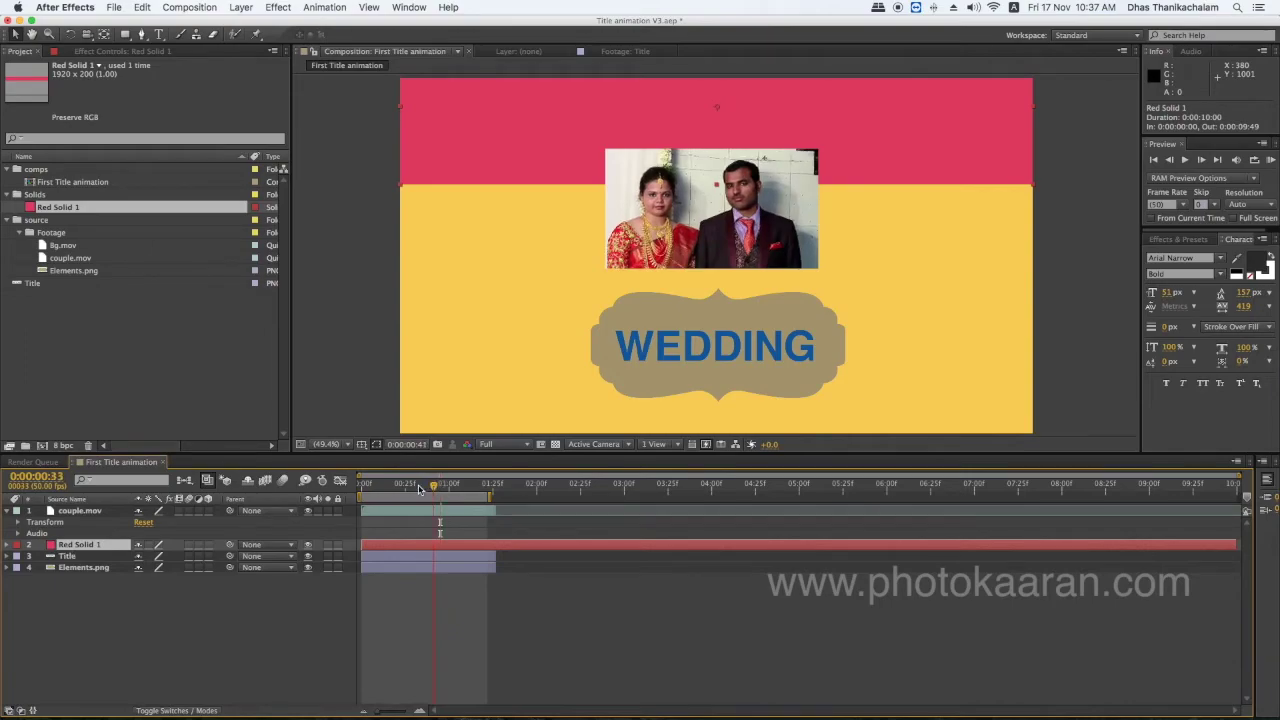
key("space")
Step: Keyframe the red band's Position above the frame at 0:00 and at the frame top at 0:30
key("p")
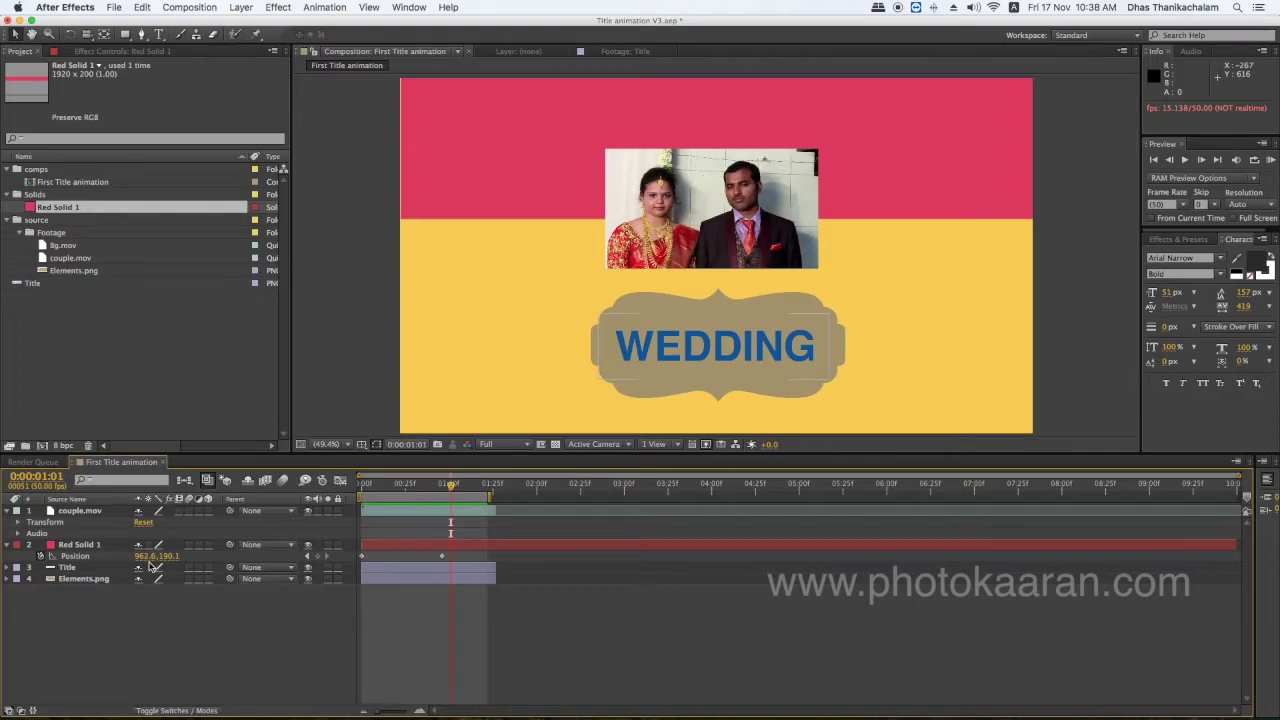
key("comma")
key("comma")
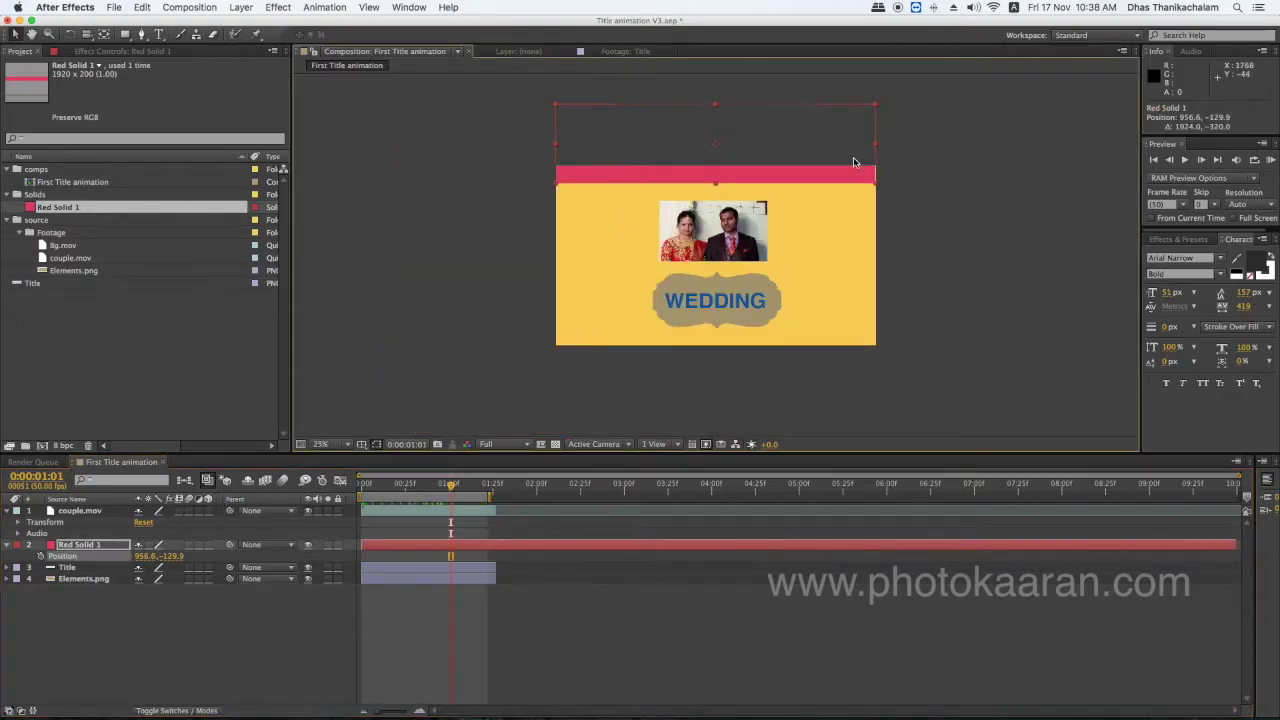
left_click_drag(714, 146, 714, 123)
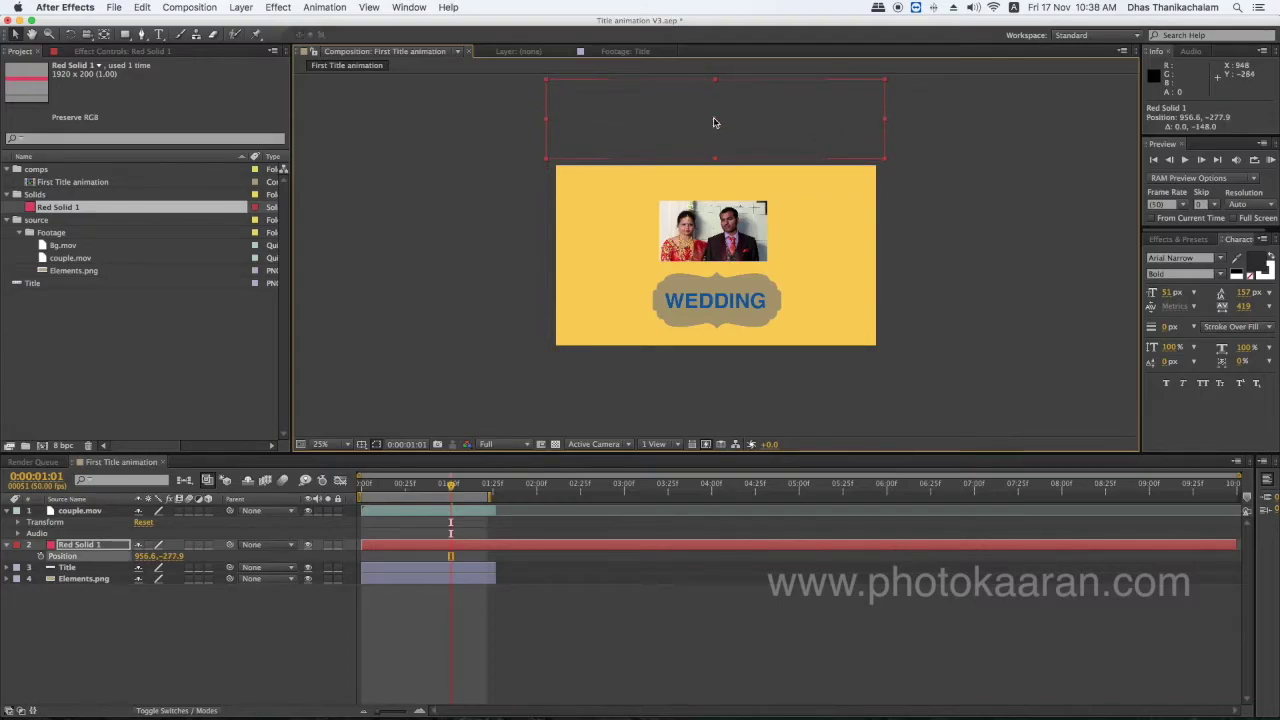
left_click_drag(450, 485, 361, 485)
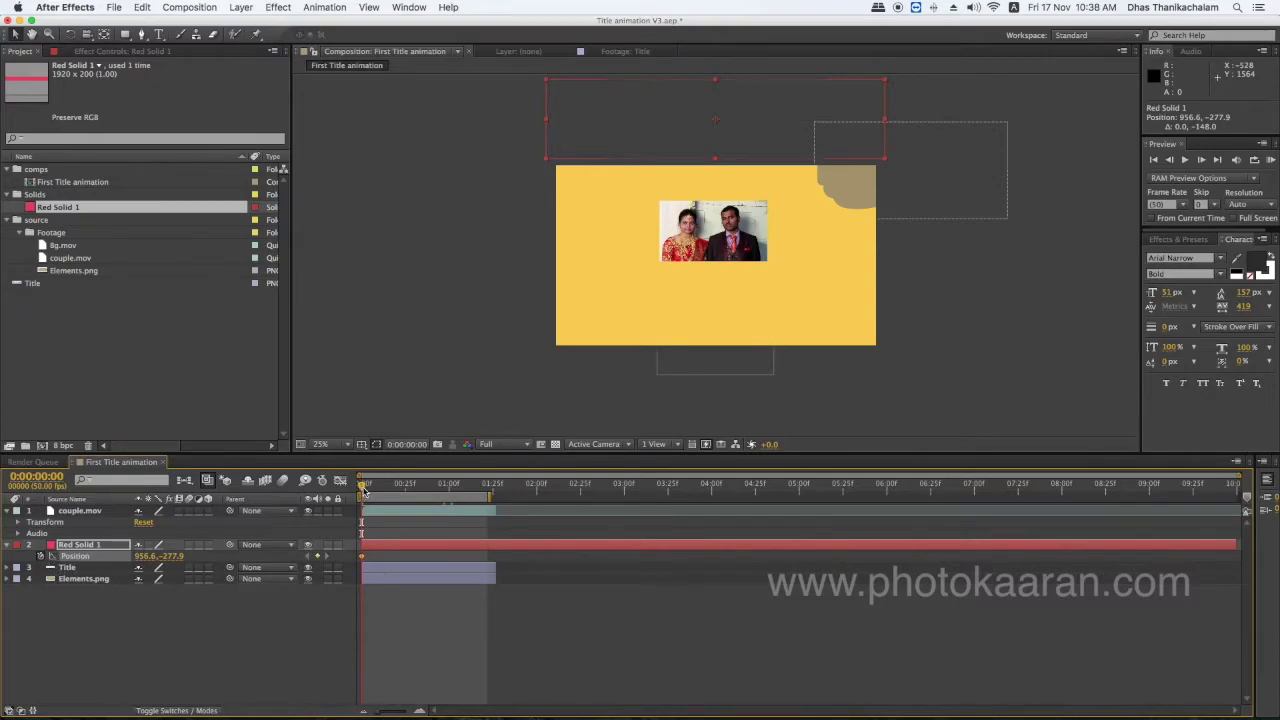
left_click_drag(363, 487, 416, 493)
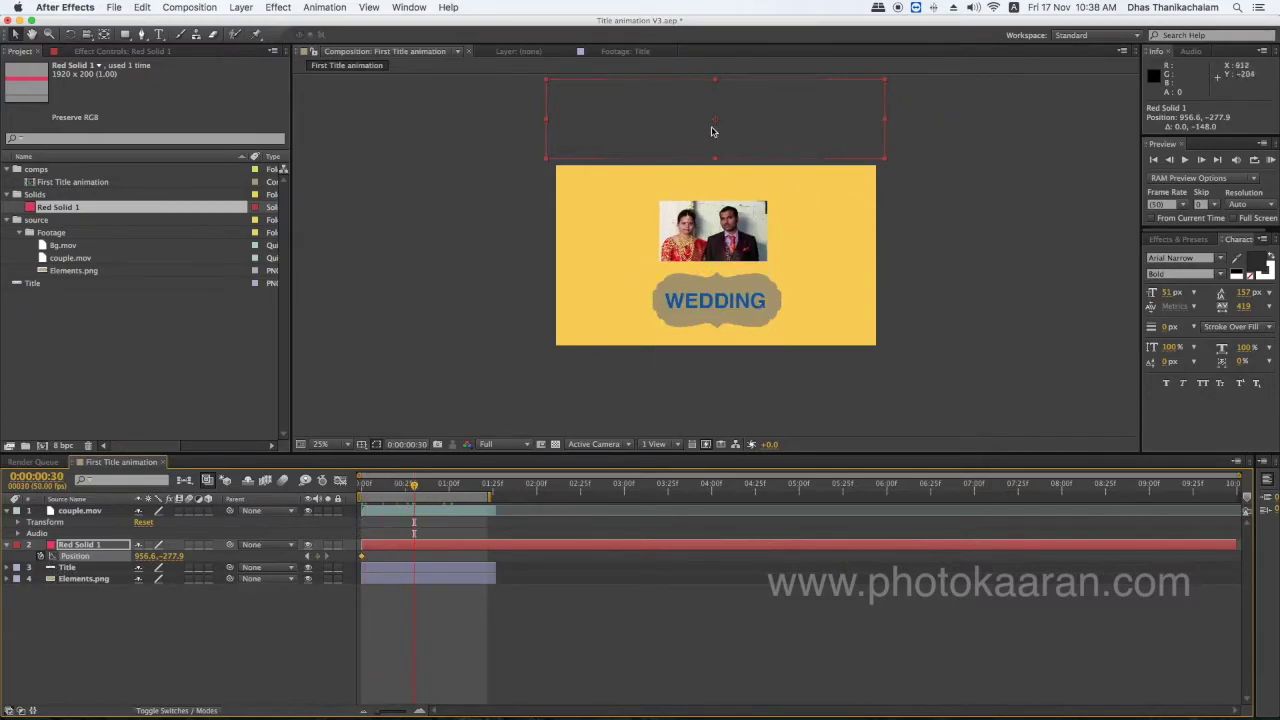
left_click_drag(715, 130, 717, 216)
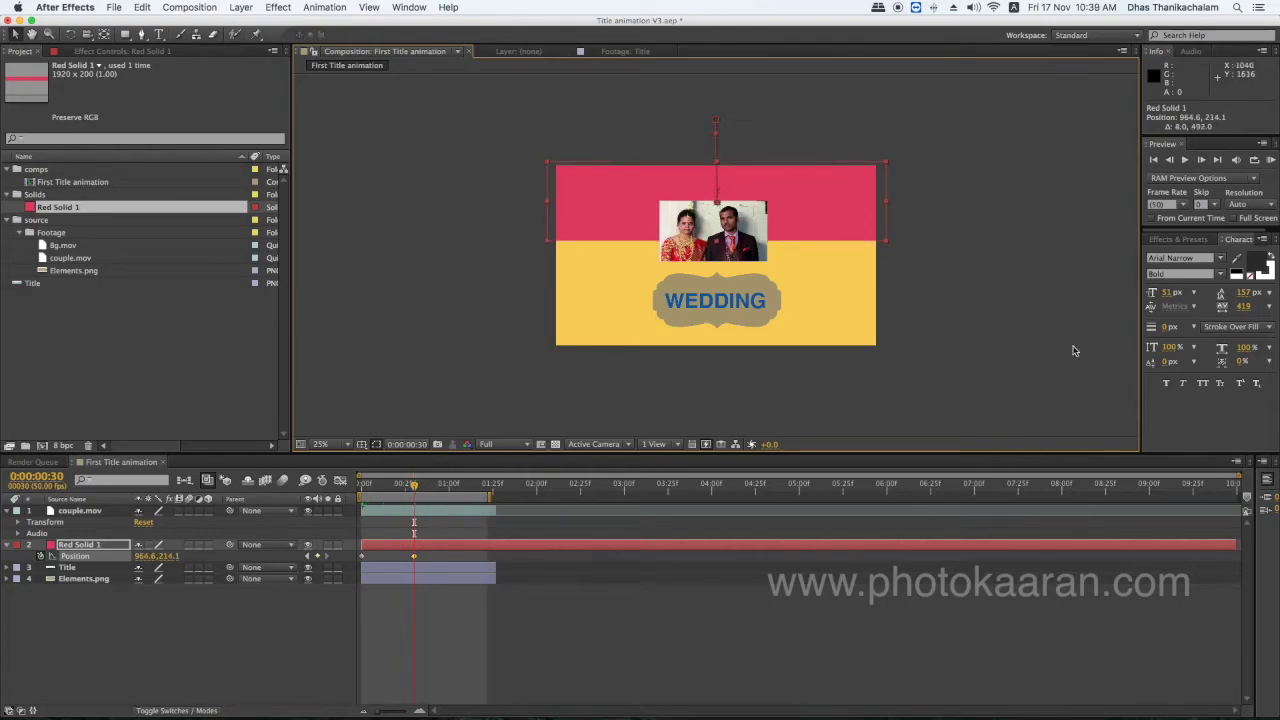
Step: Preview the band's drop-in animation and set the viewer magnification to Fit
left_click(1271, 160)
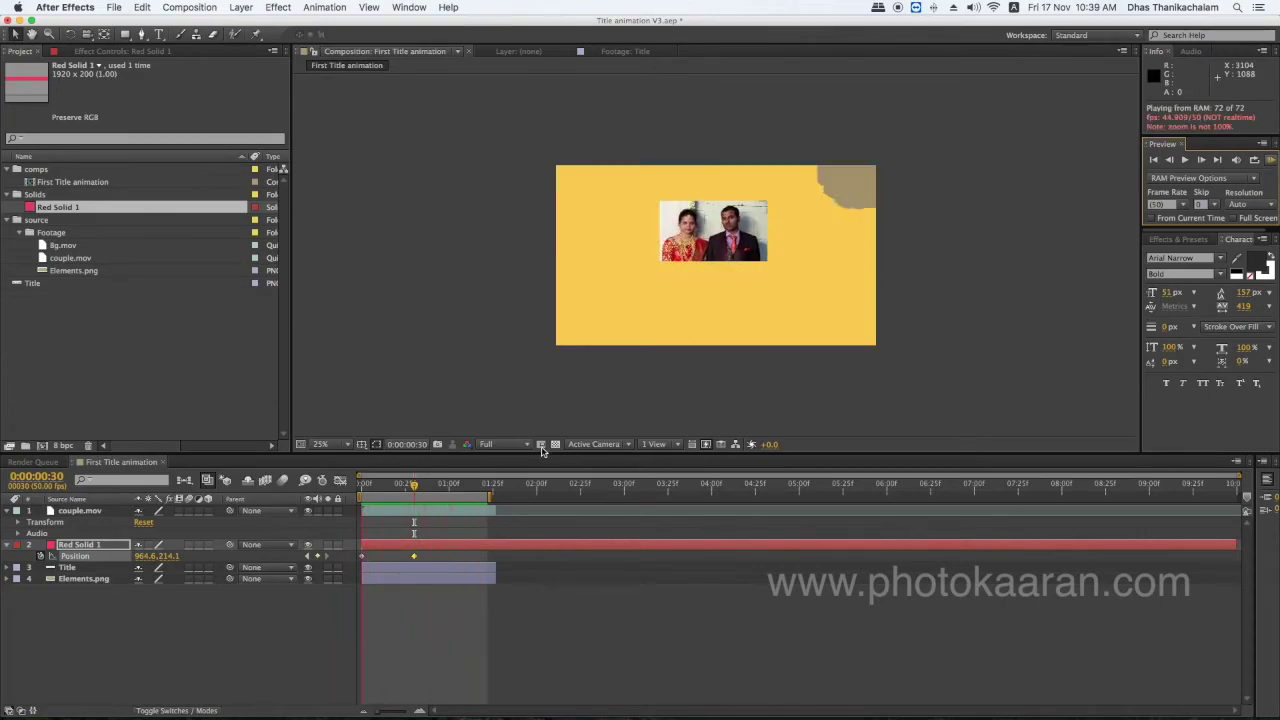
key("space")
left_click(347, 444)
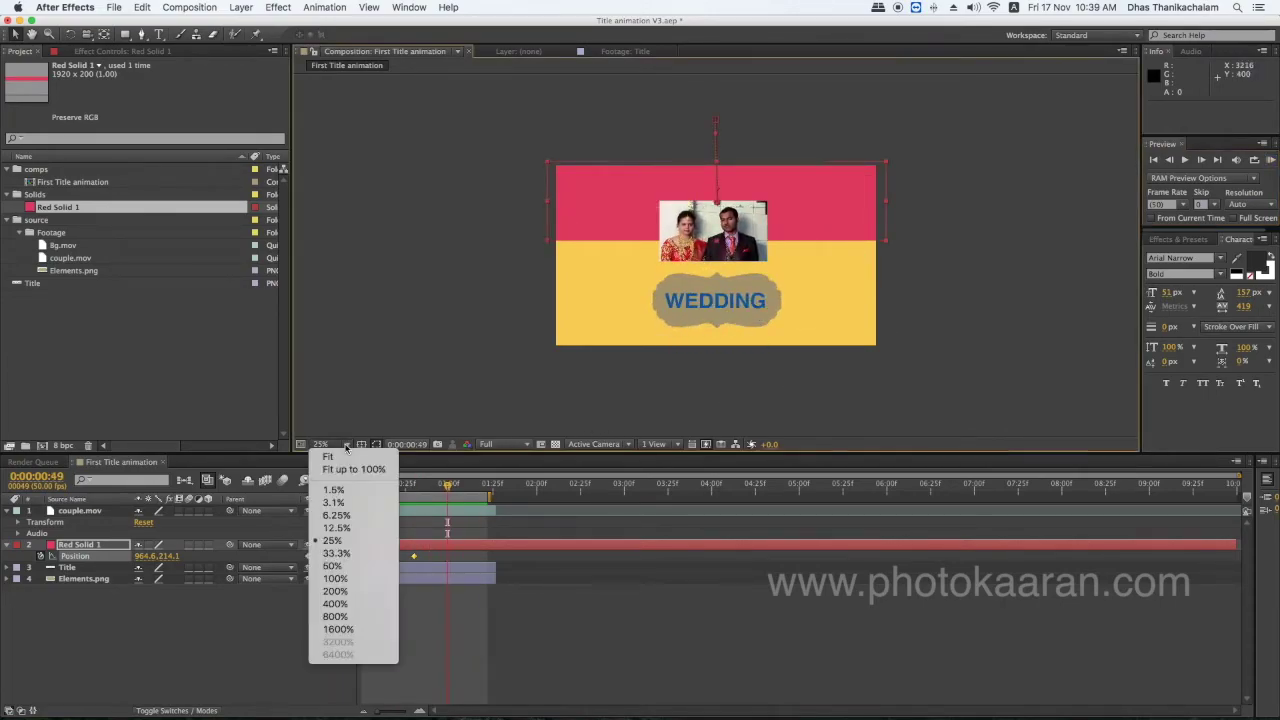
left_click(340, 451)
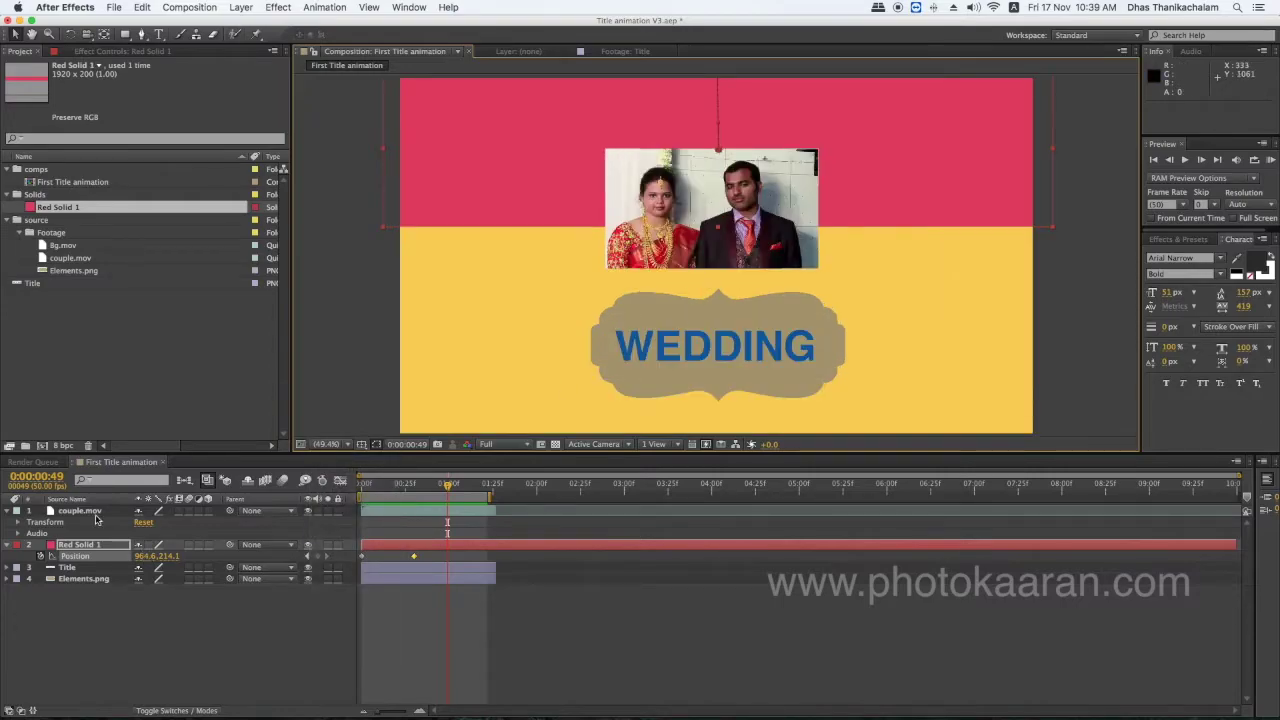
left_click(788, 182)
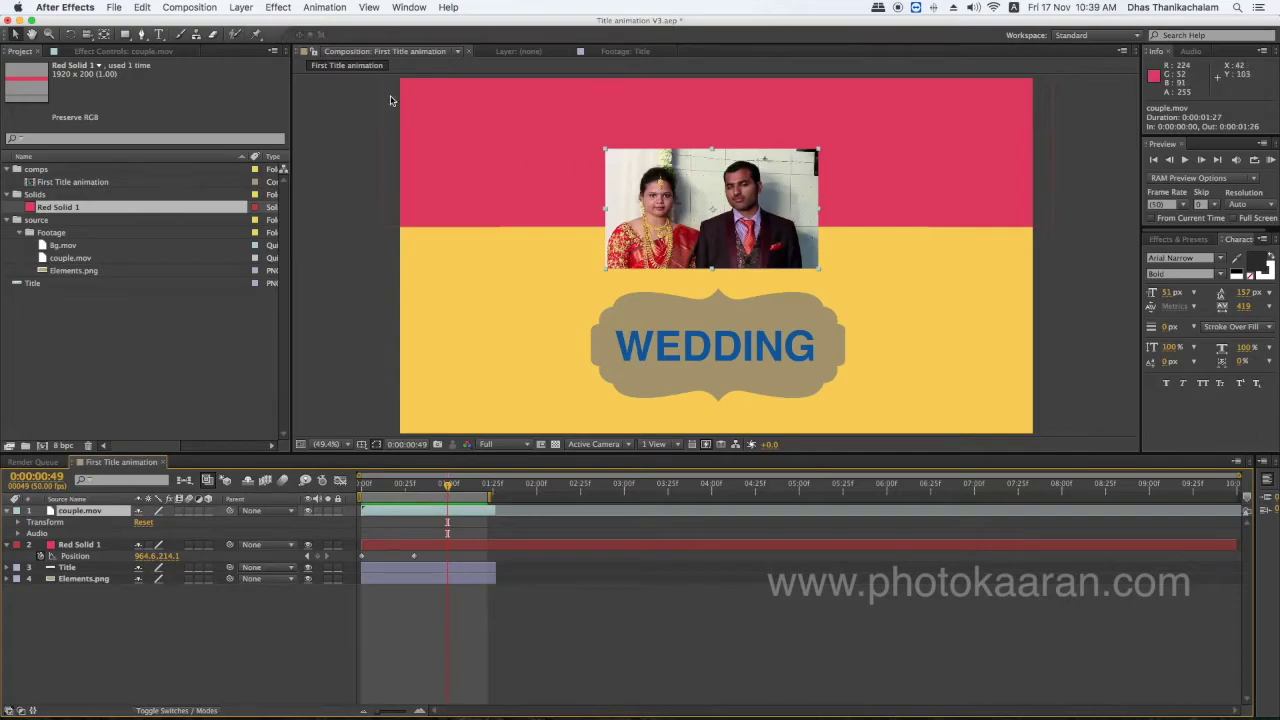
Step: Apply Bevel Alpha to couple.mov, replacing a mistakenly added Bevel Edges effect
left_click(278, 7)
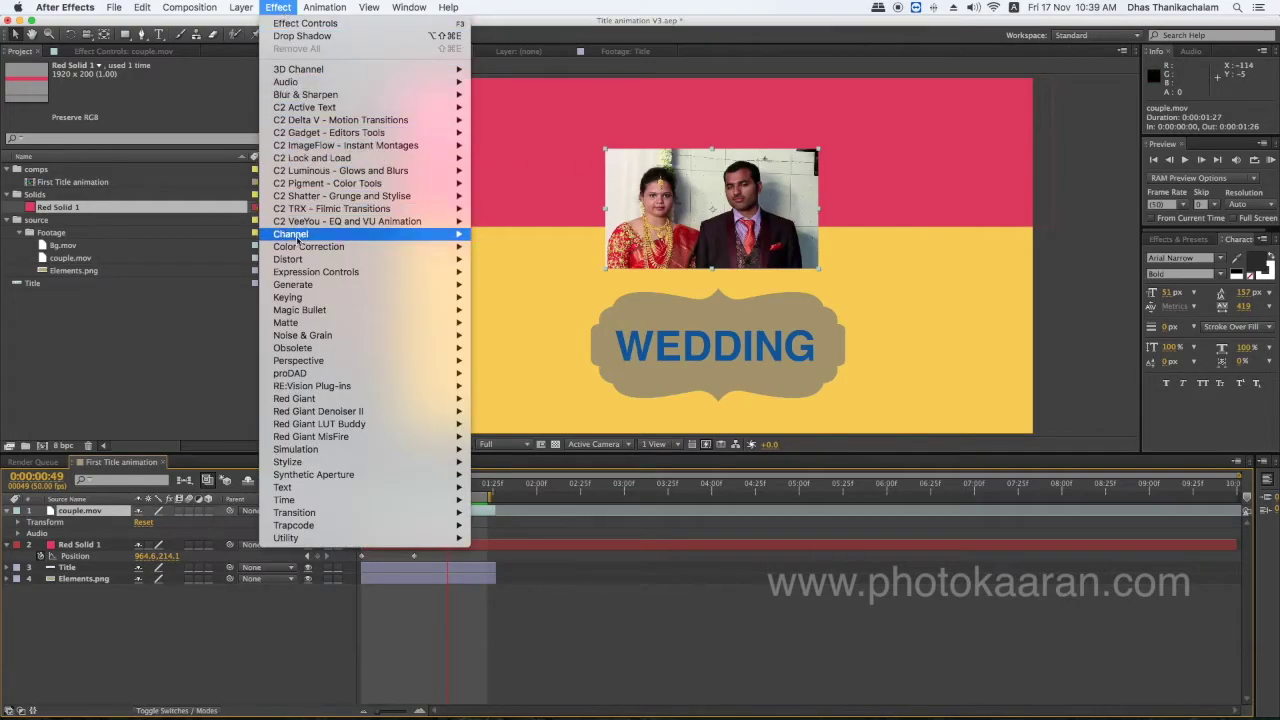
mouse_move(303, 362)
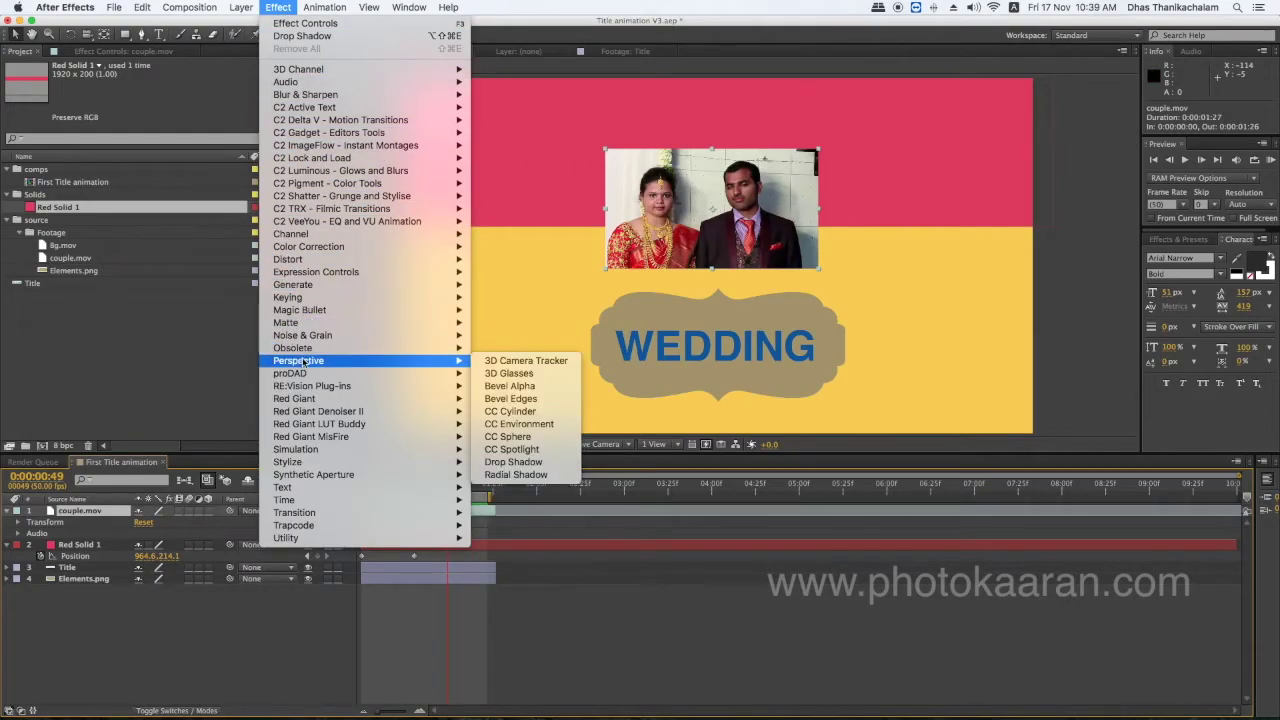
left_click(522, 400)
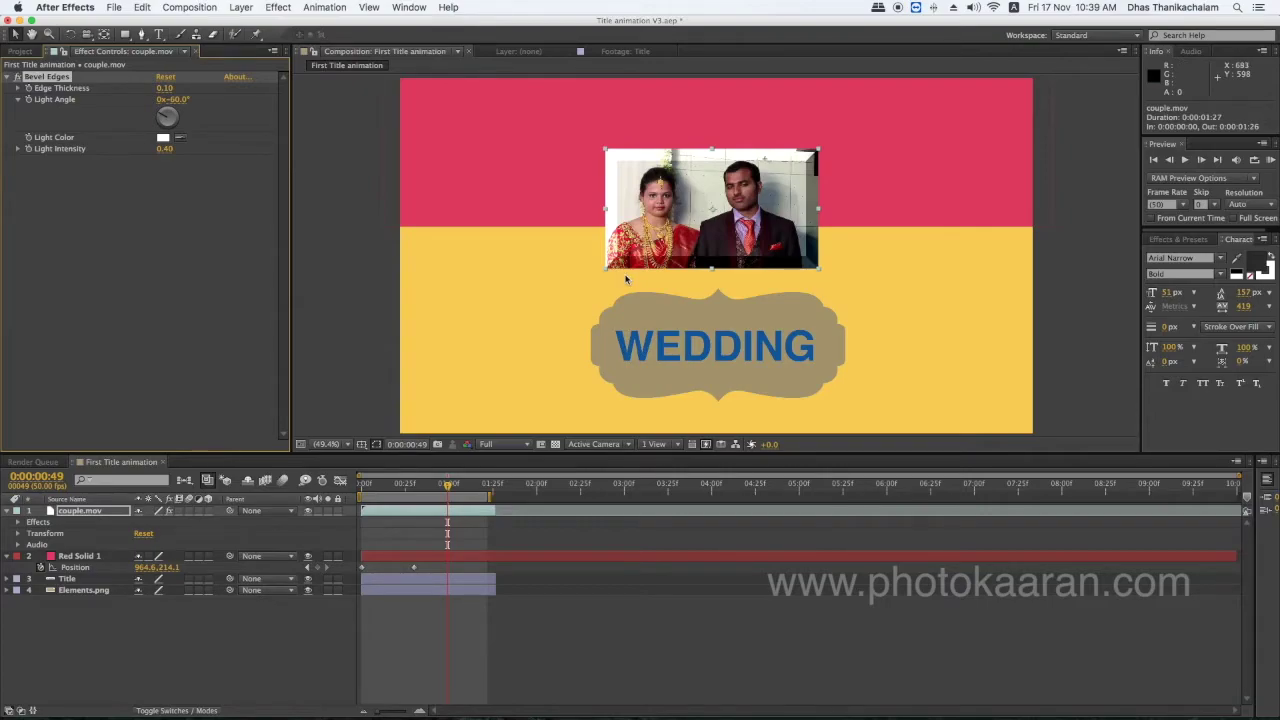
key("super+z")
left_click(279, 8)
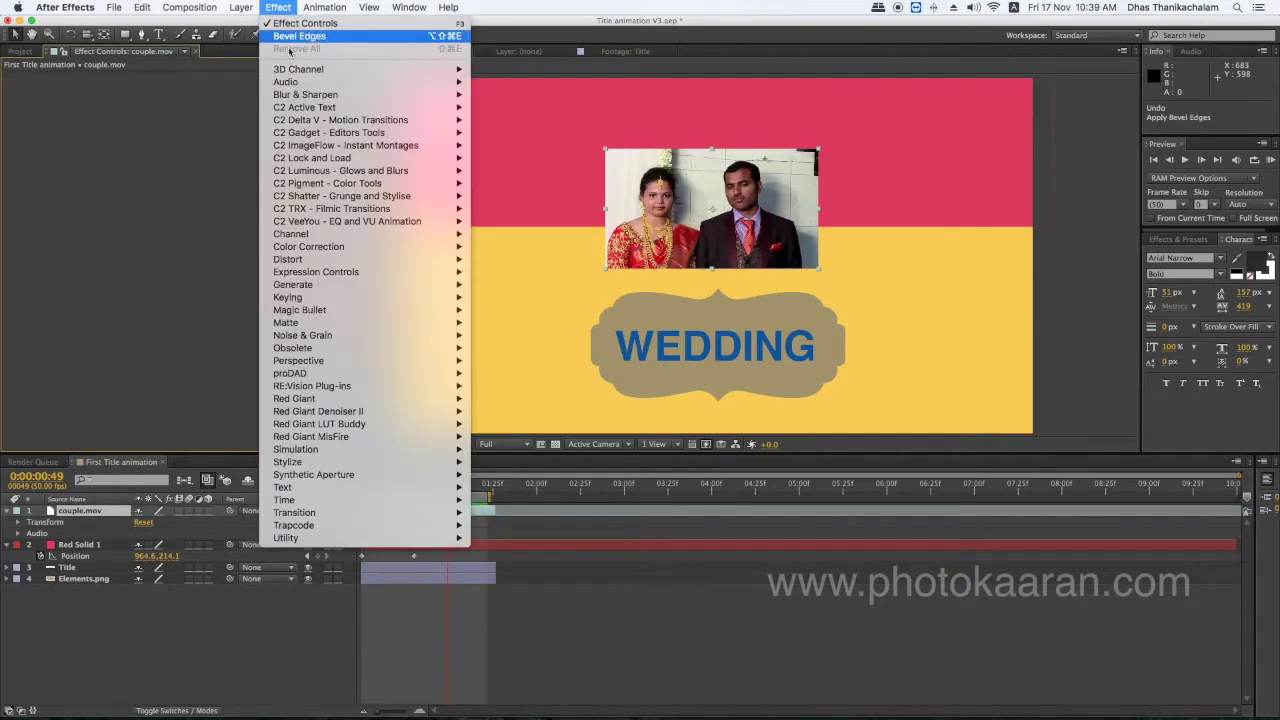
mouse_move(332, 366)
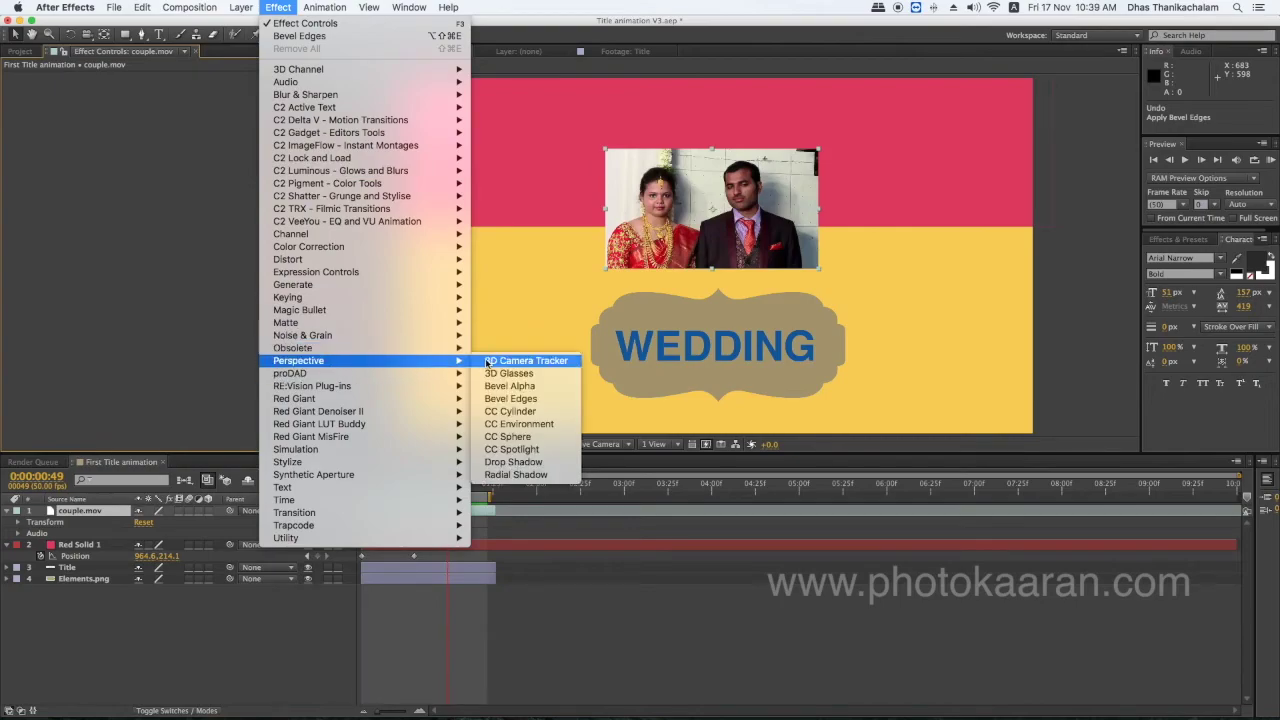
left_click(518, 388)
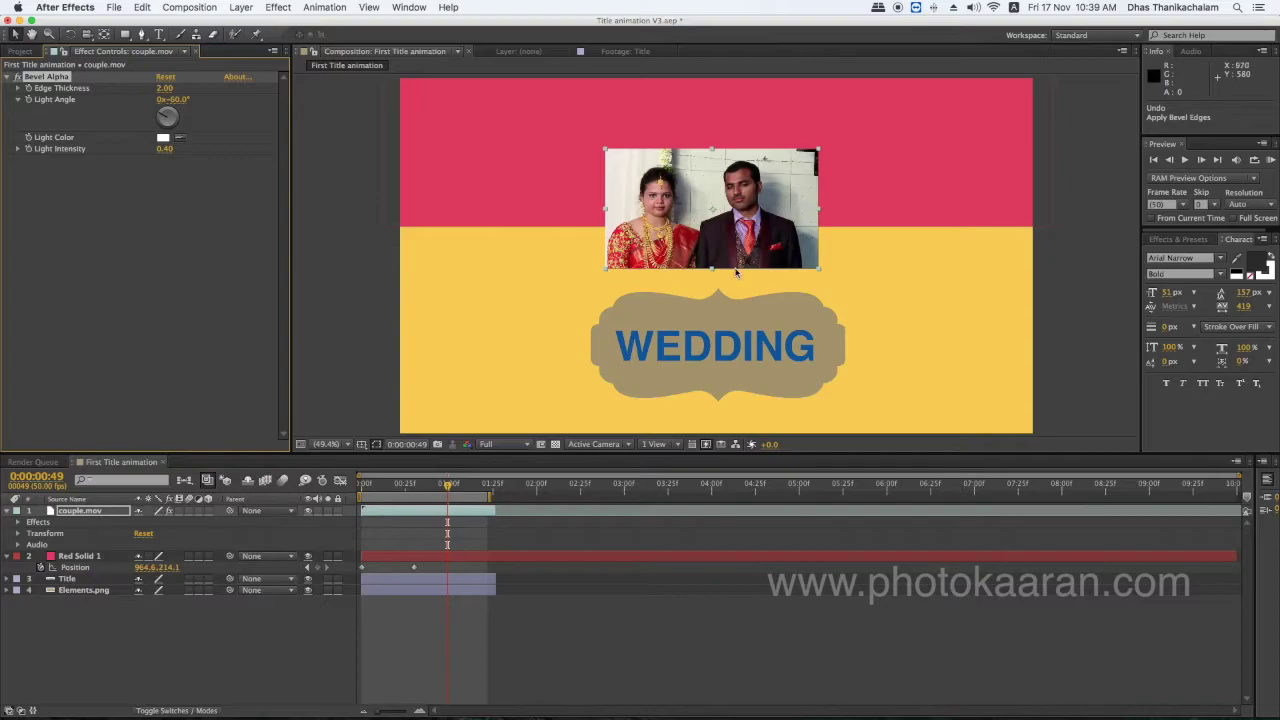
key("slash")
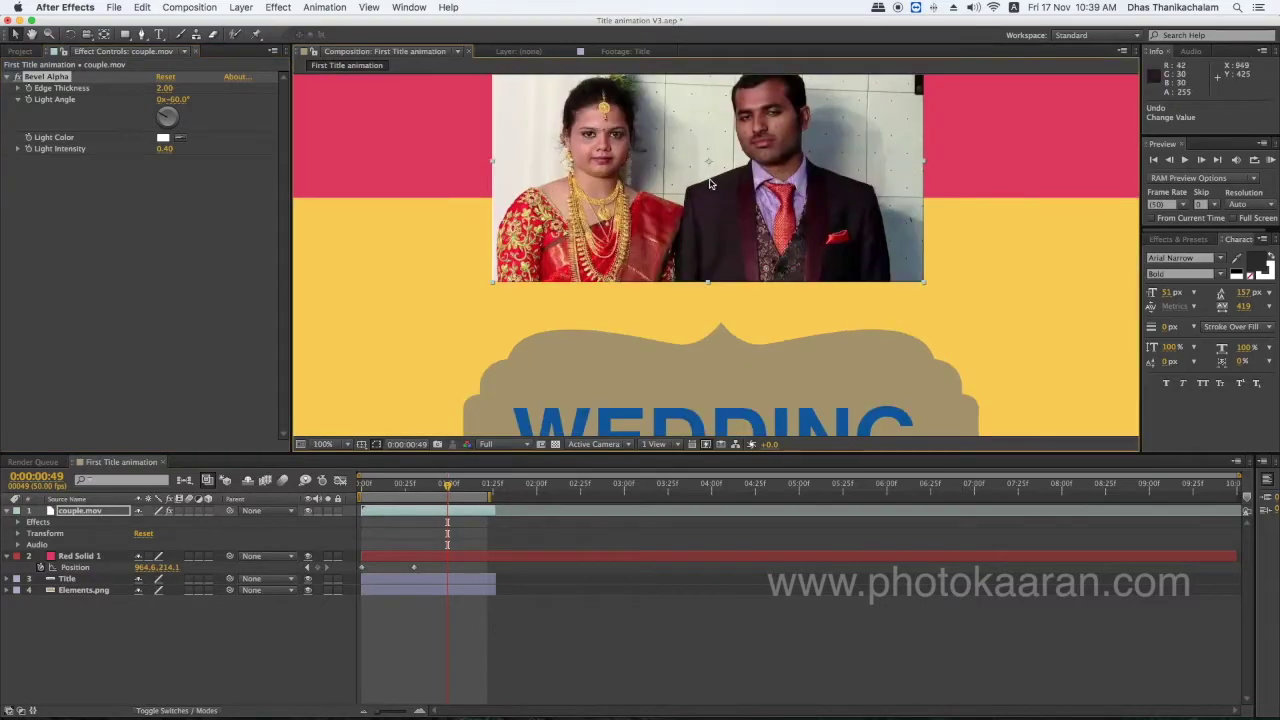
Step: Set Bevel Alpha's Light Angle to 0x+60.0° and Edge Thickness to 19.10, viewing at 50%
left_click_drag(166, 118, 185, 112)
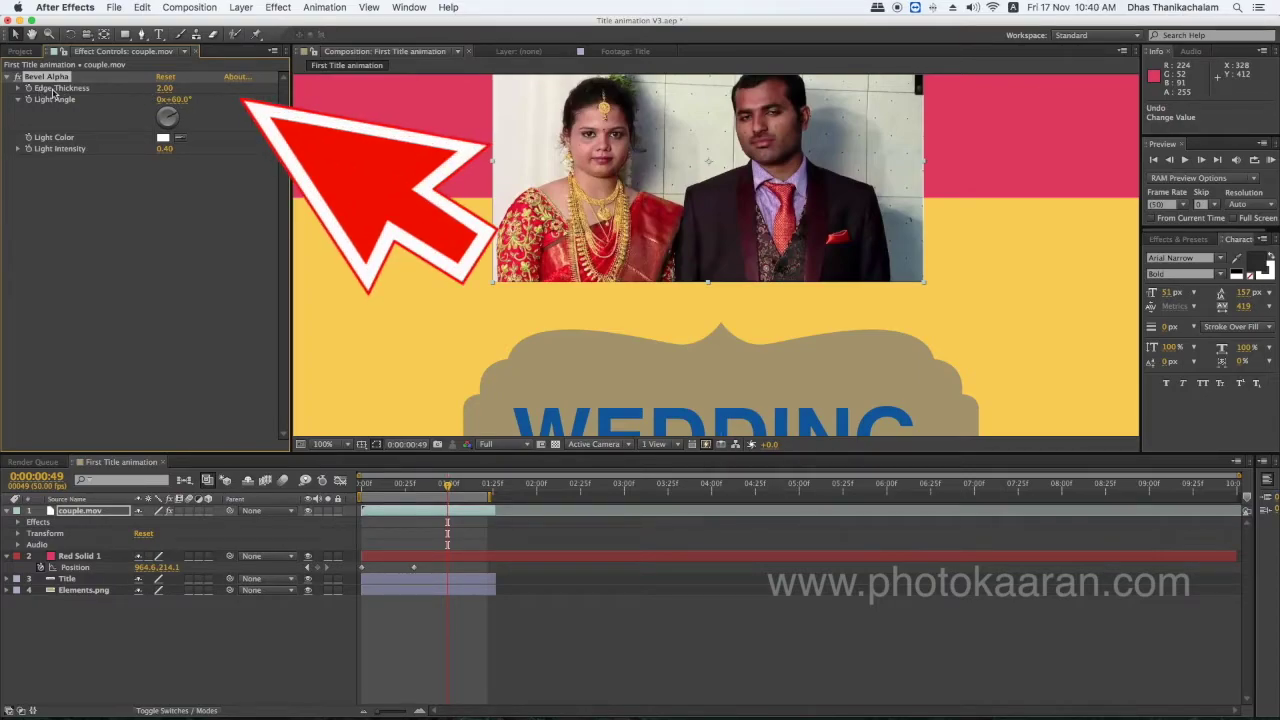
left_click_drag(164, 92, 278, 98)
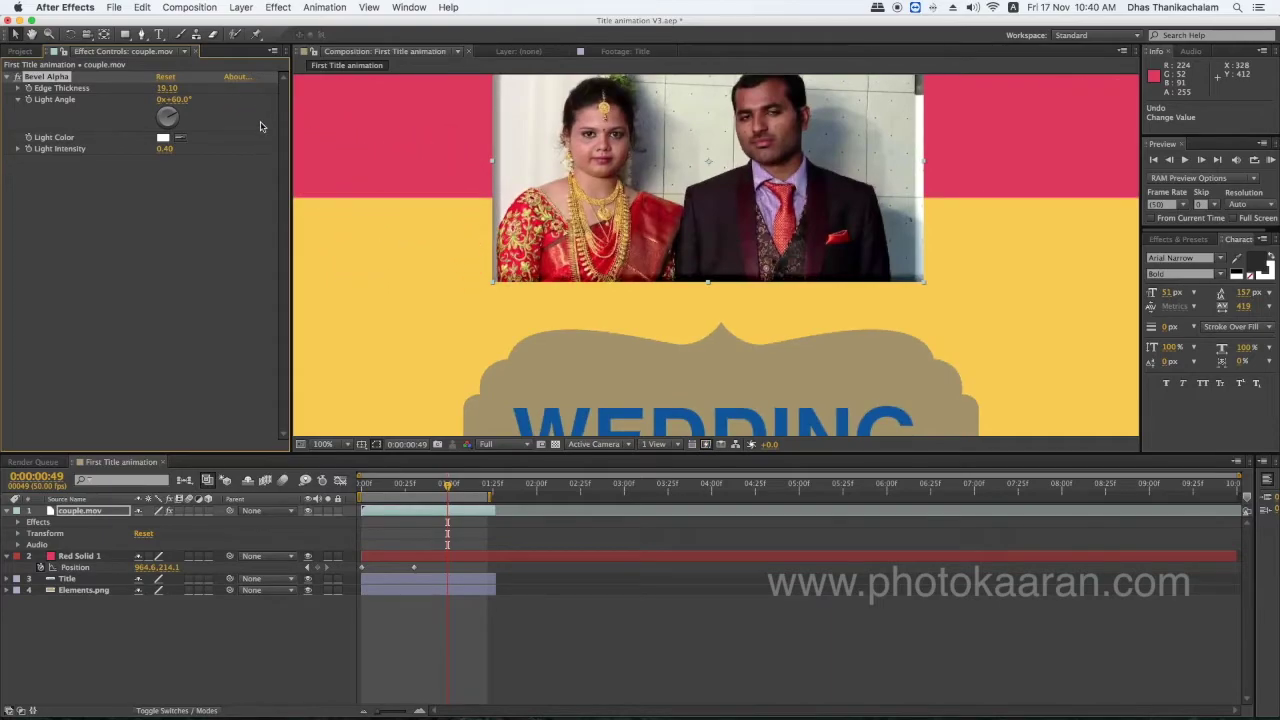
left_click(323, 444)
left_click(333, 567)
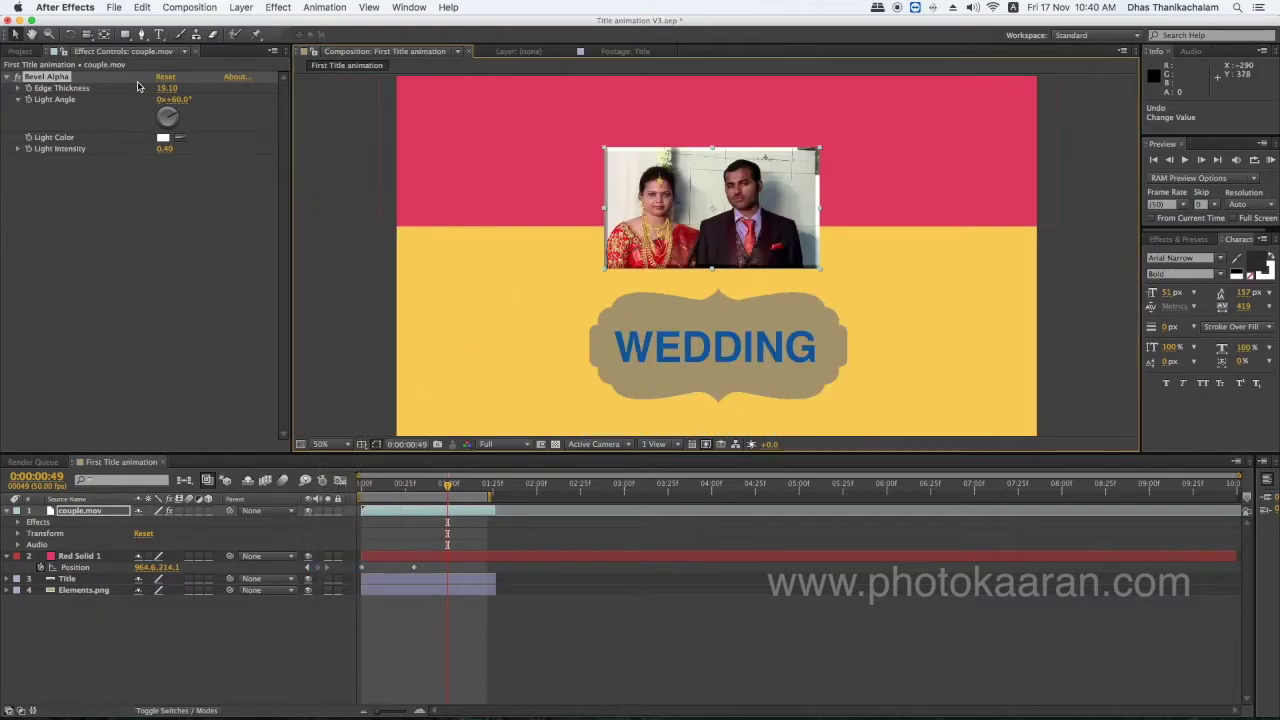
Step: Add a Drop Shadow to couple.mov with Distance 32 and Softness 95
left_click(278, 7)
mouse_move(340, 285)
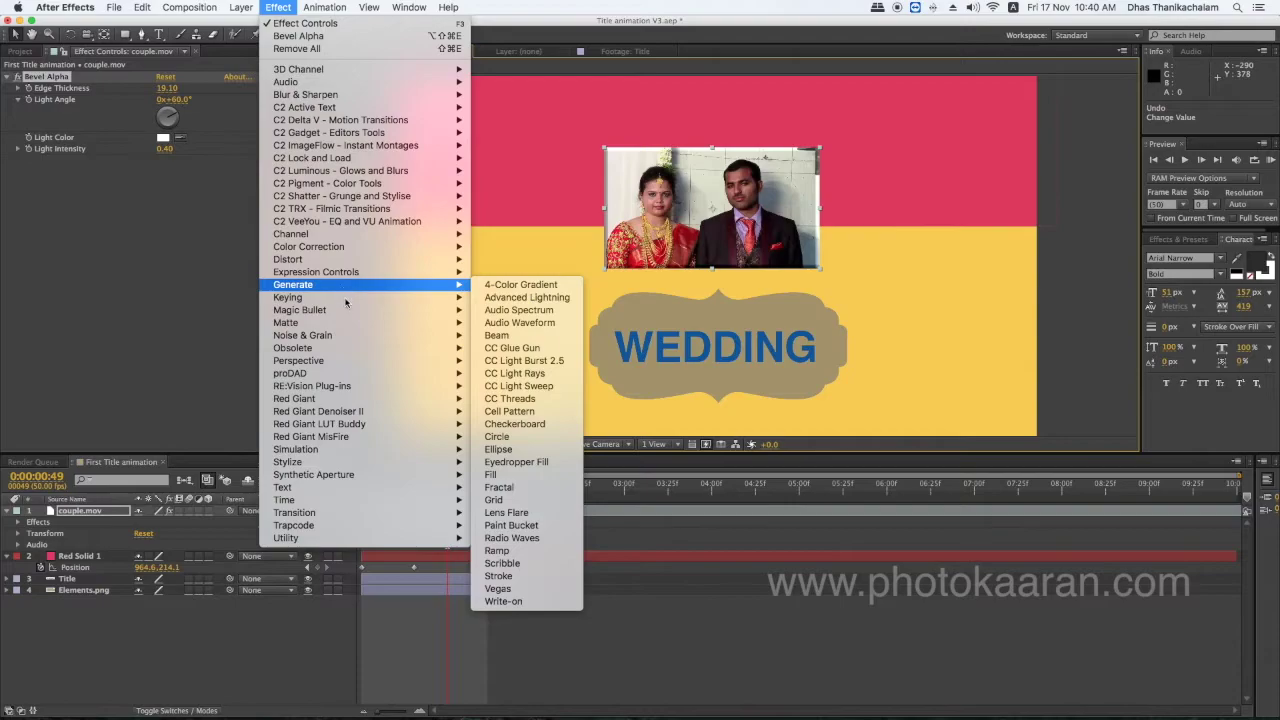
mouse_move(350, 360)
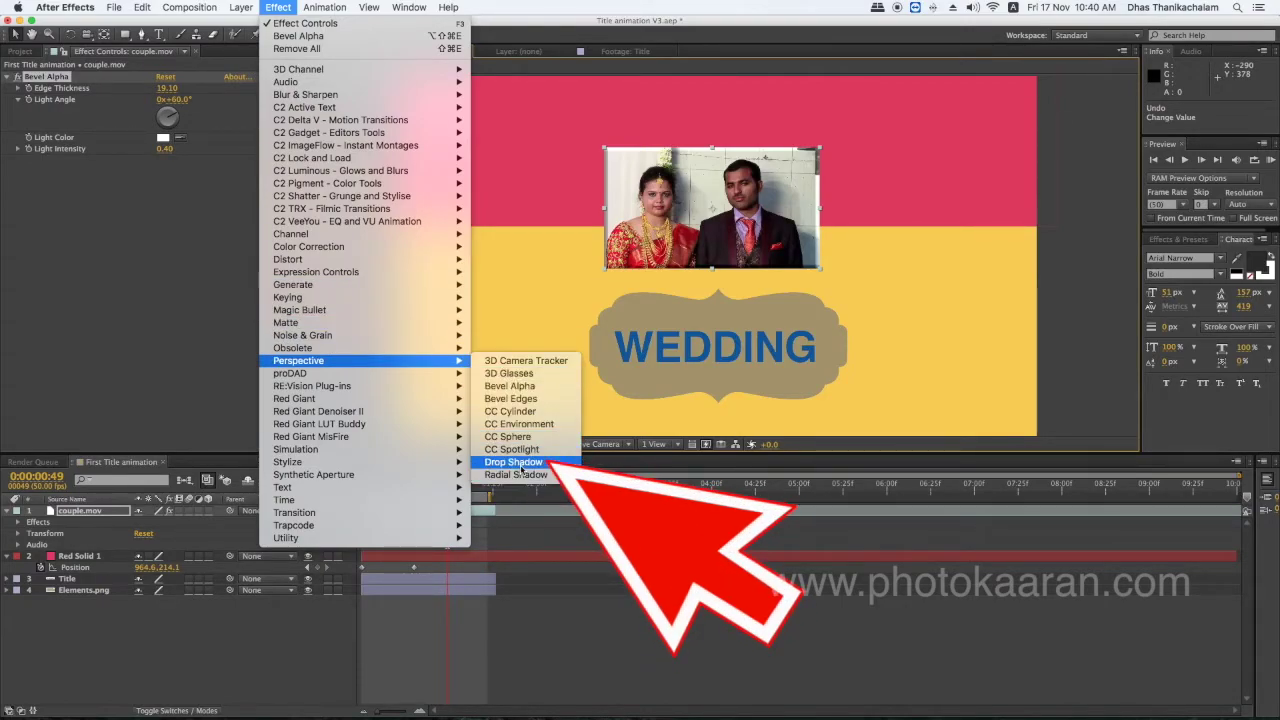
left_click(521, 467)
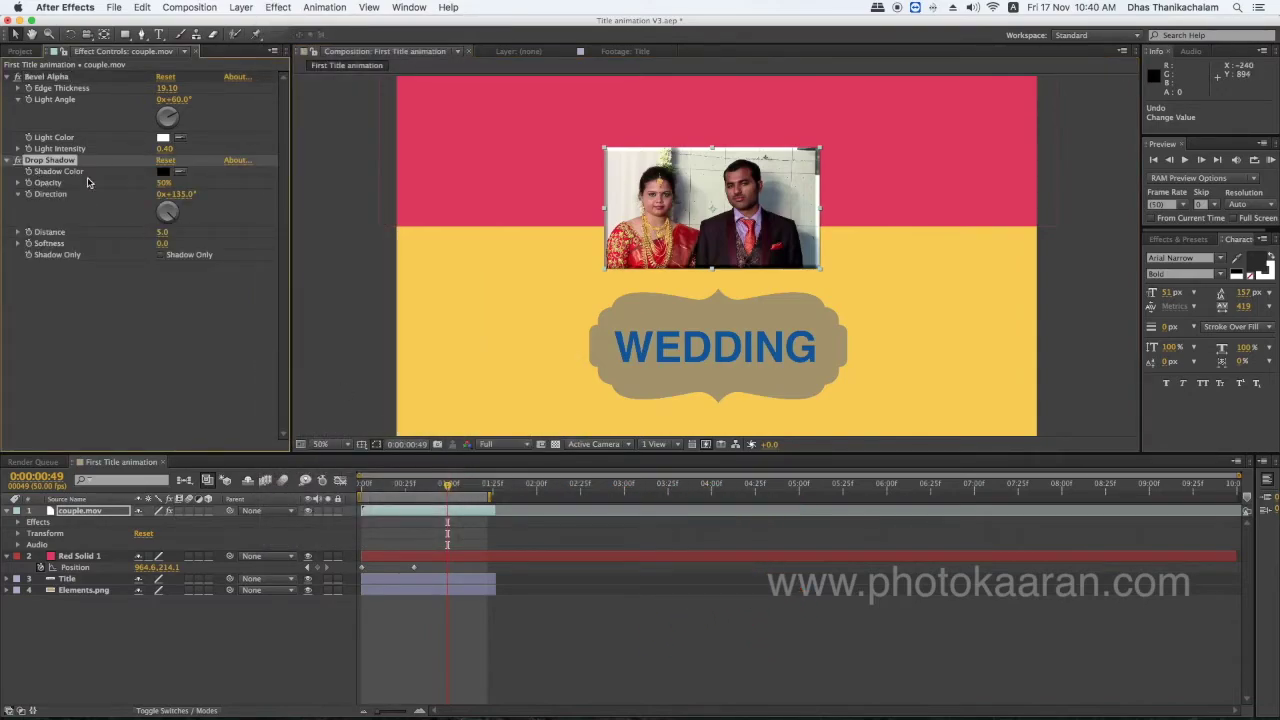
left_click_drag(172, 245, 230, 252)
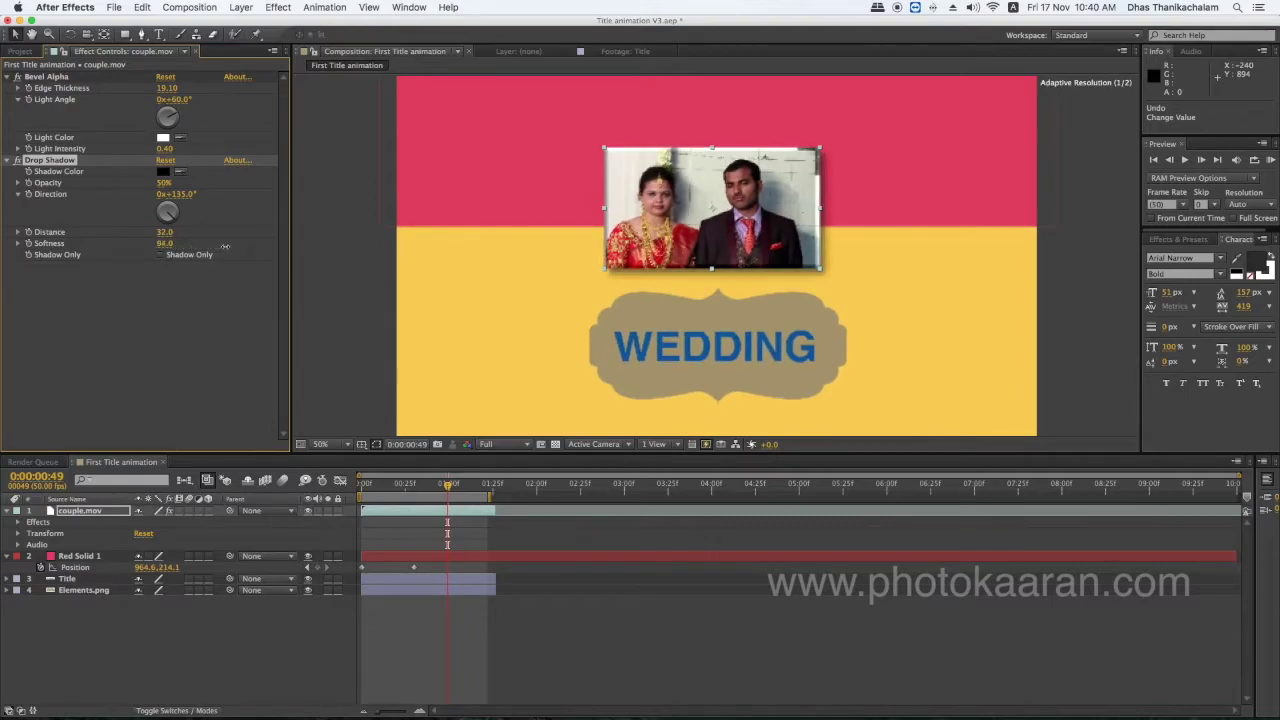
key("KP_0")
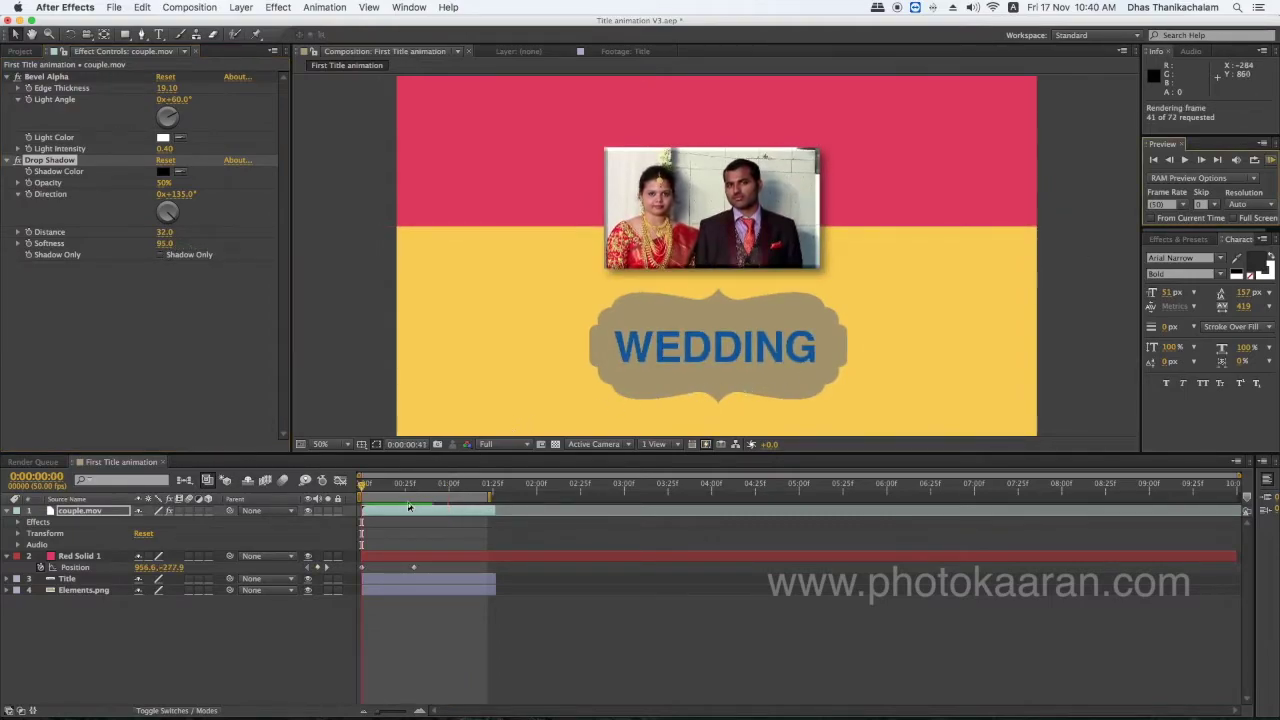
Step: Scrub the time ruler from frame 27 back to review the red band's drop-in
left_click(364, 487)
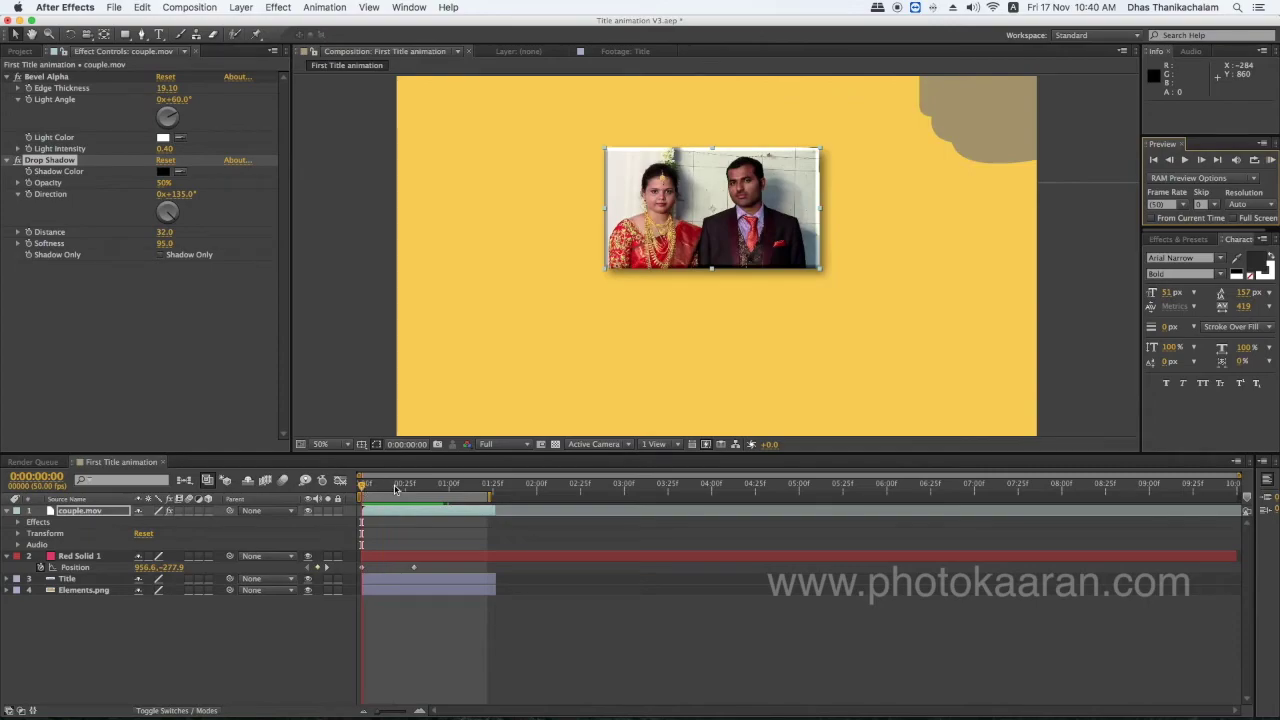
left_click(408, 487)
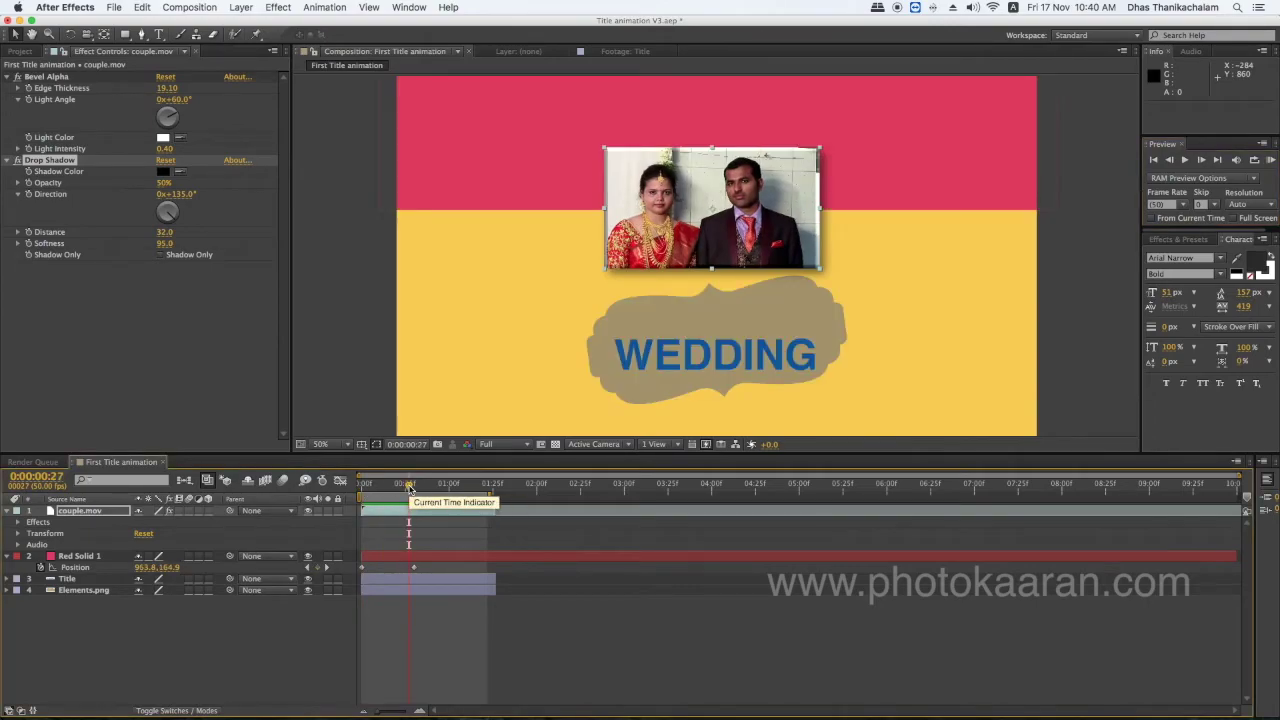
left_click_drag(408, 487, 361, 487)
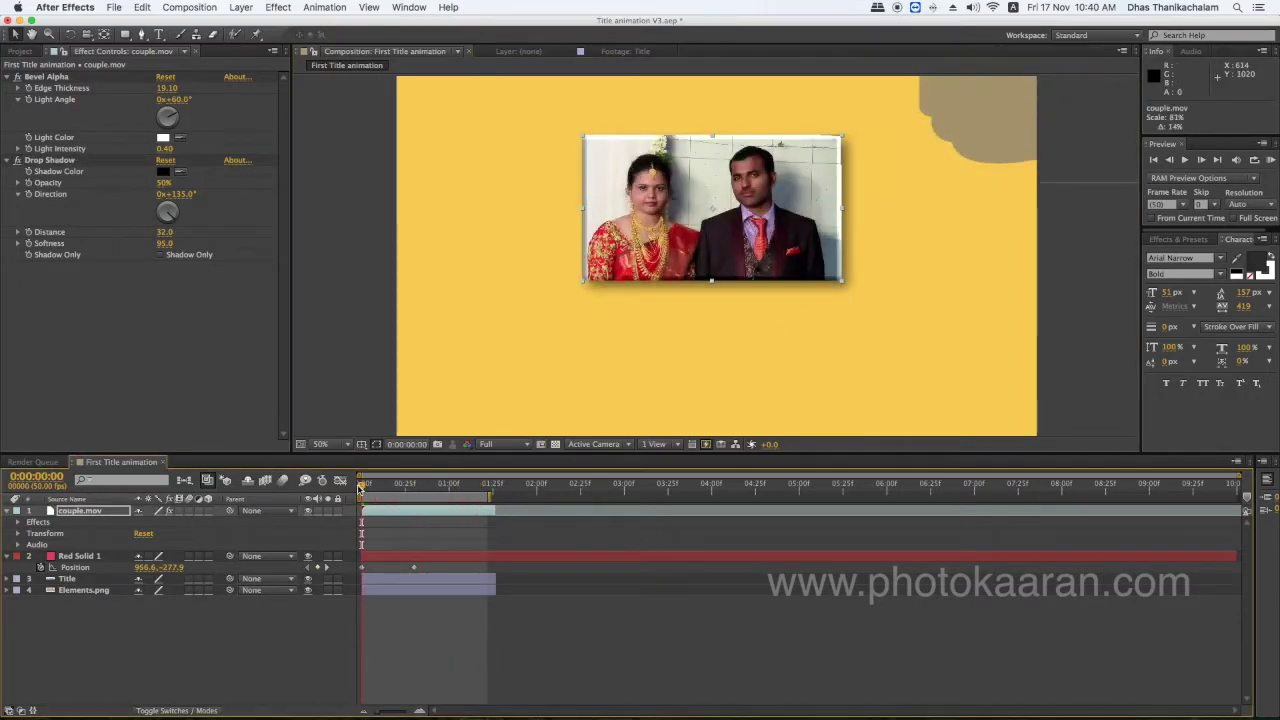
Step: Set couple.mov's Scale to 0% and add a starting Scale keyframe at 0:00
left_click(86, 512)
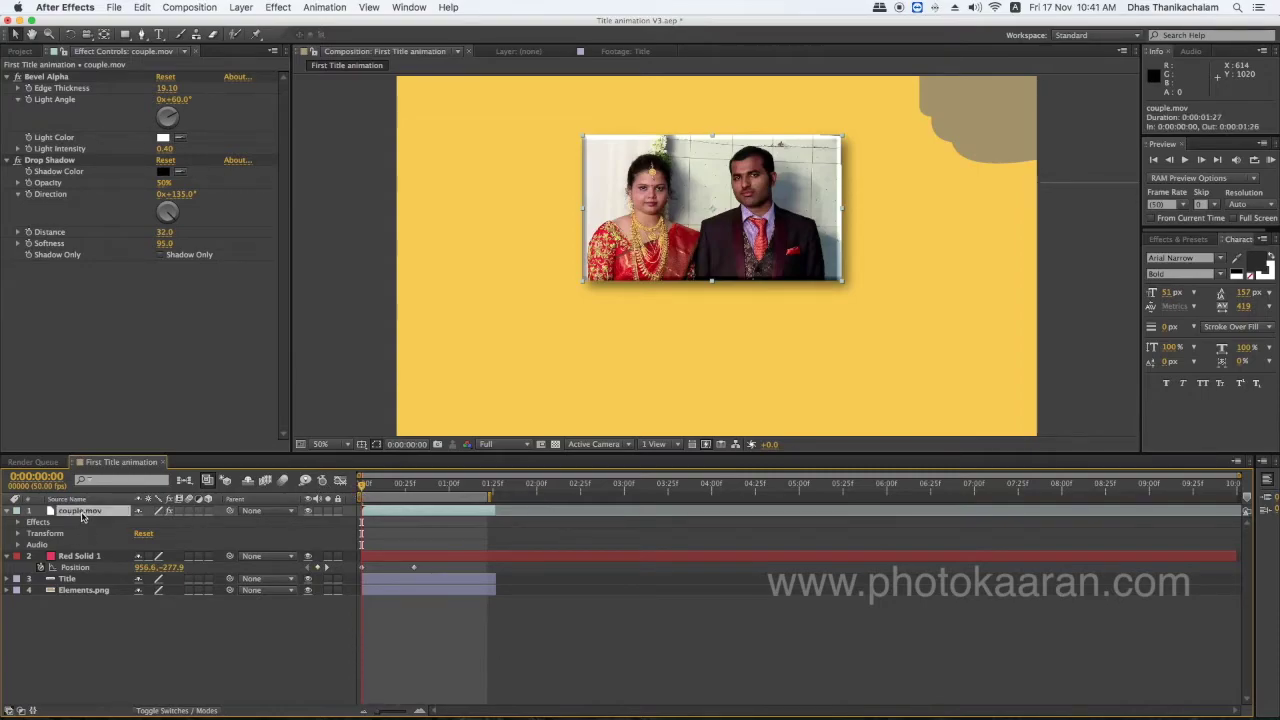
key("s")
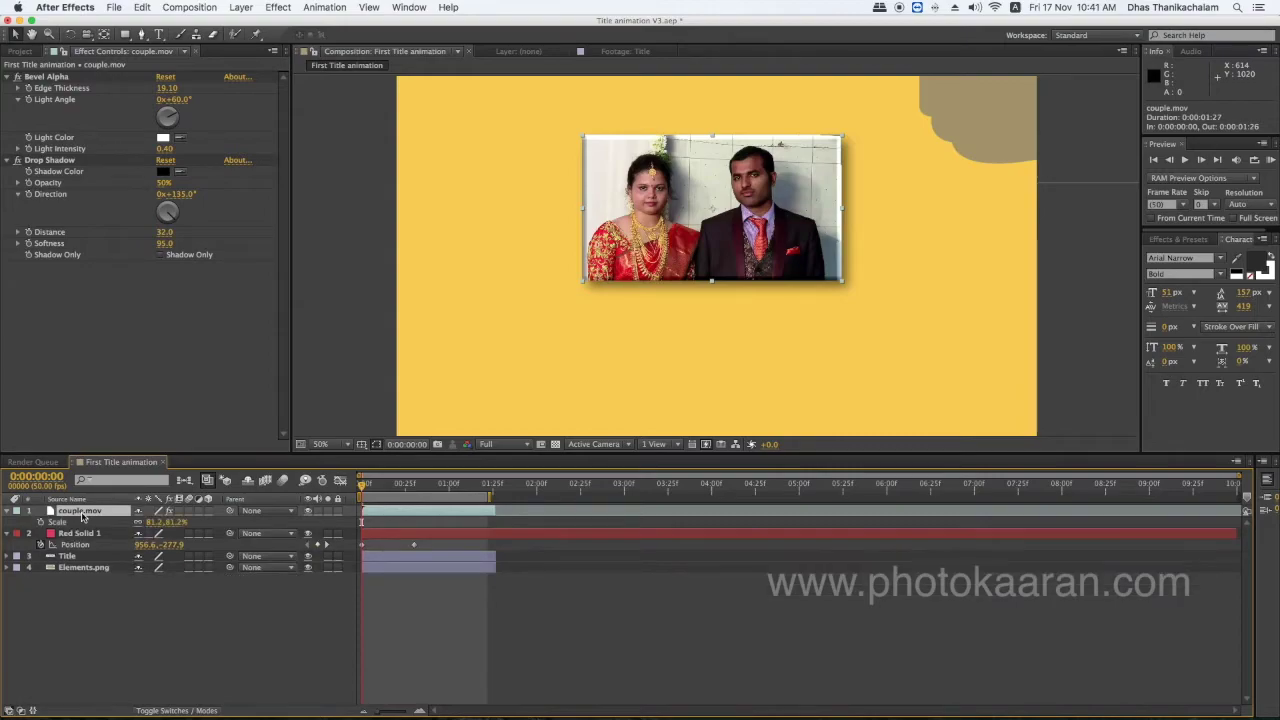
left_click(165, 522)
type("0")
key("Return")
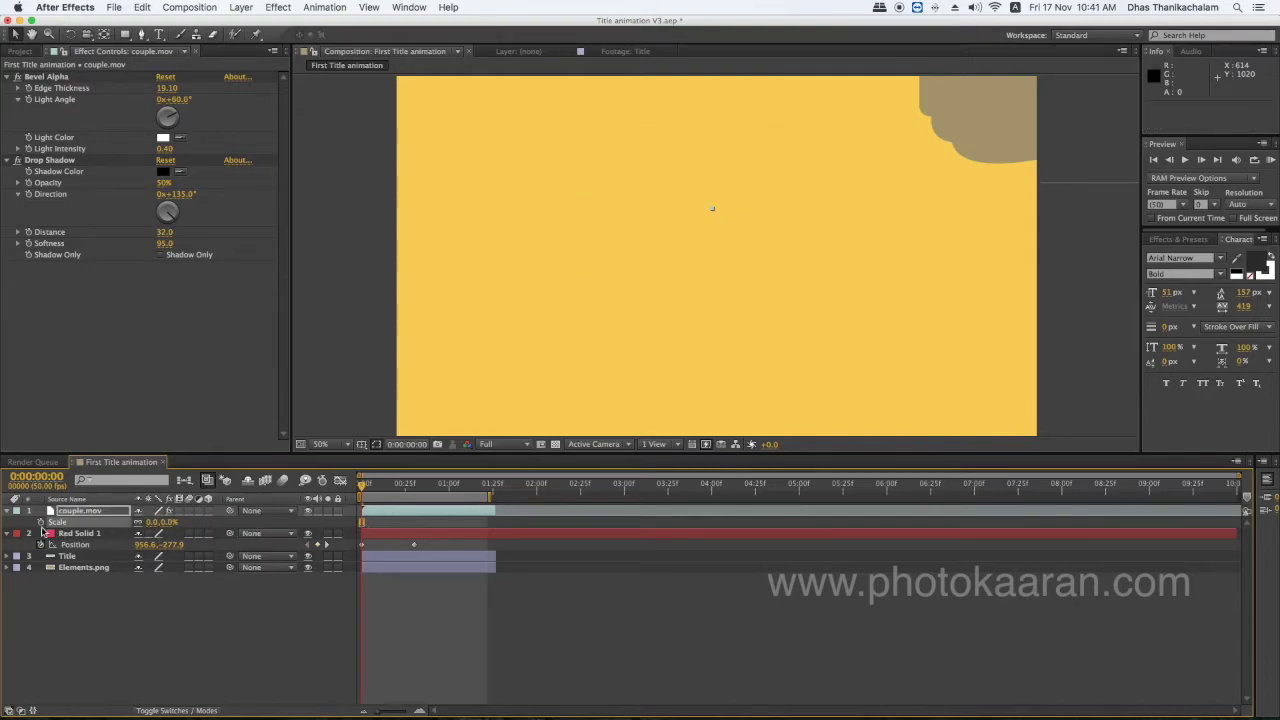
left_click(40, 522)
Step: Add an 80% Scale keyframe at 0:00:00:35 and scrub back to check the scale-up
left_click_drag(362, 487, 423, 493)
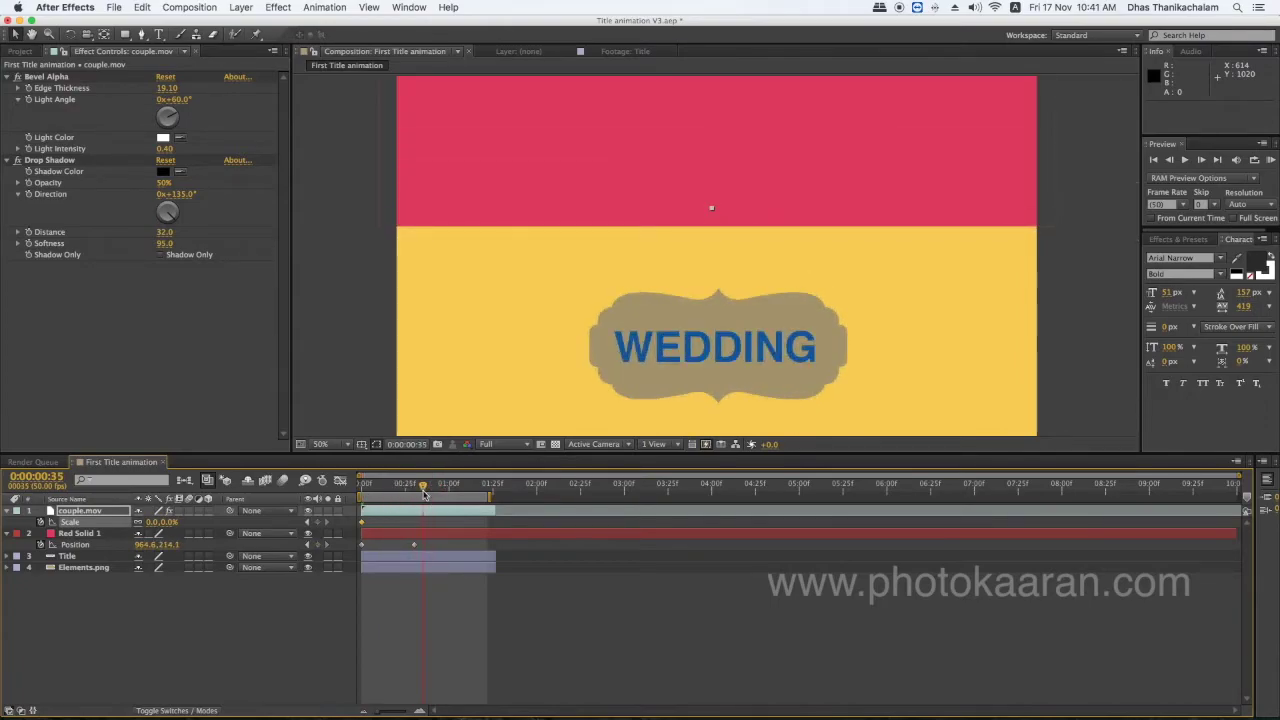
left_click(156, 522)
type("80")
key("Return")
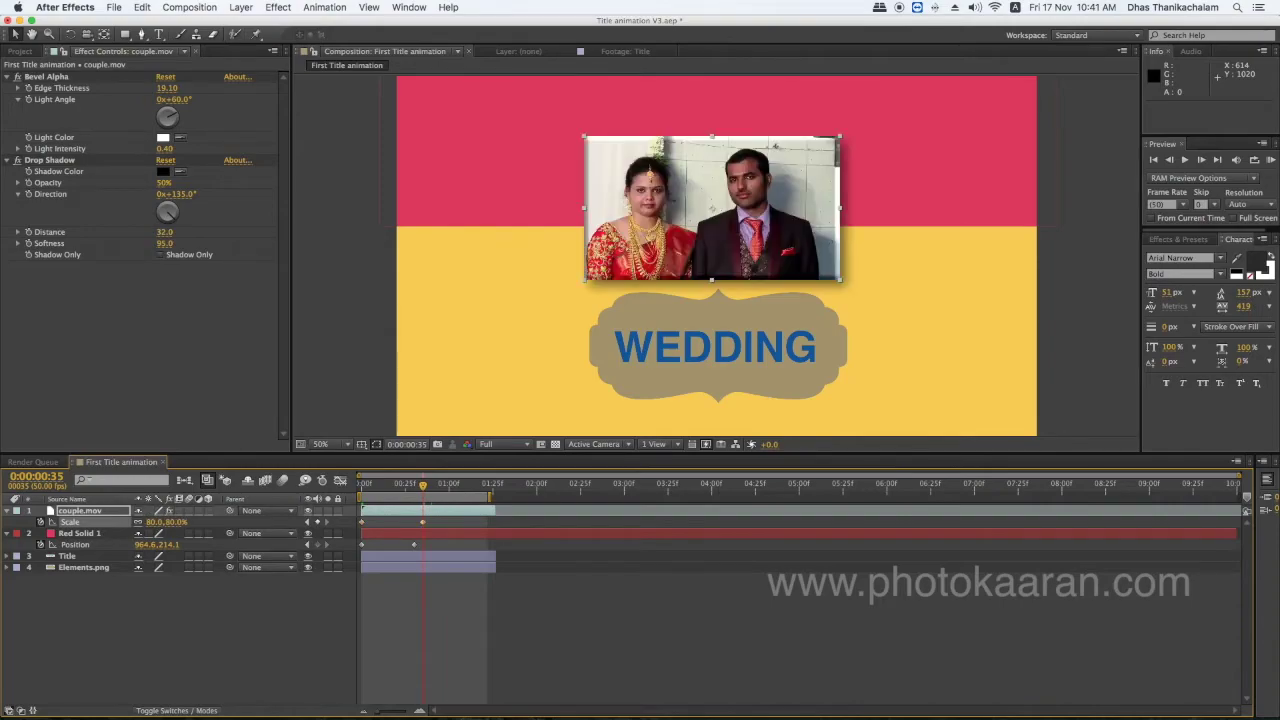
mouse_move(424, 490)
left_mouse_down()
mouse_move(362, 498)
mouse_move(427, 500)
left_mouse_up()
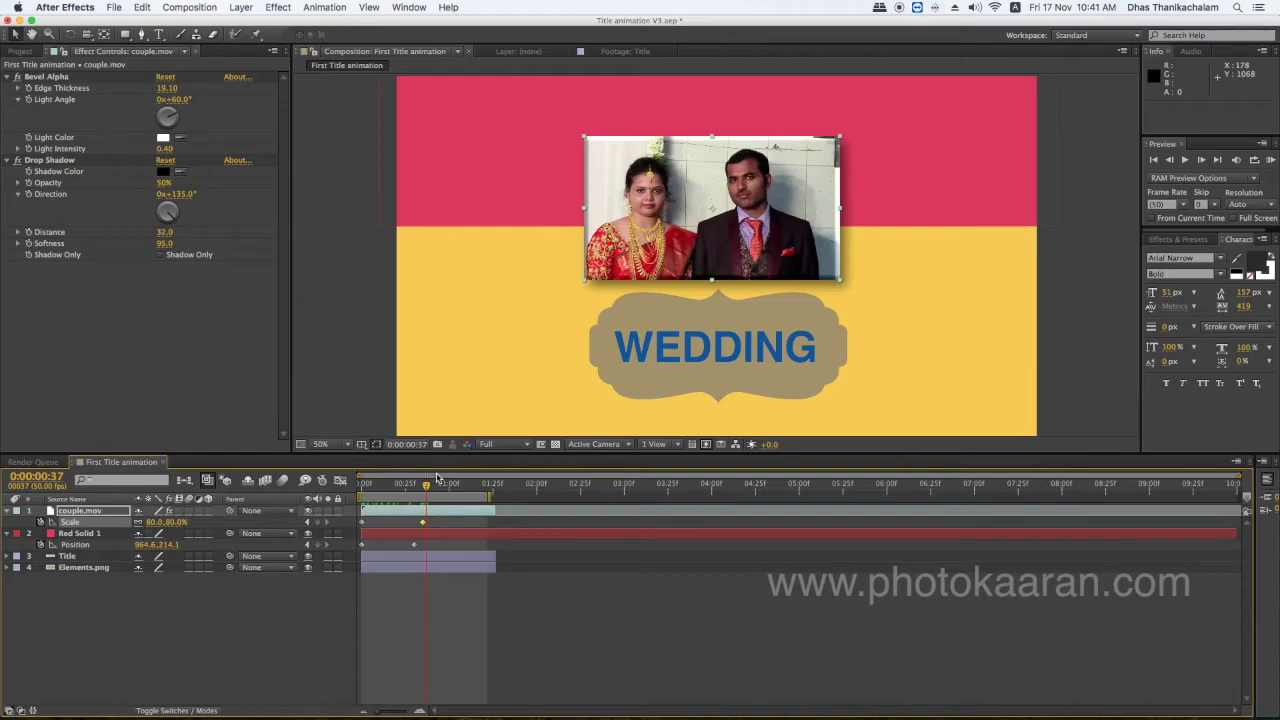
Step: Widen the work area to about three seconds and shift couple.mov to start at 0:30
left_click_drag(490, 496, 612, 496)
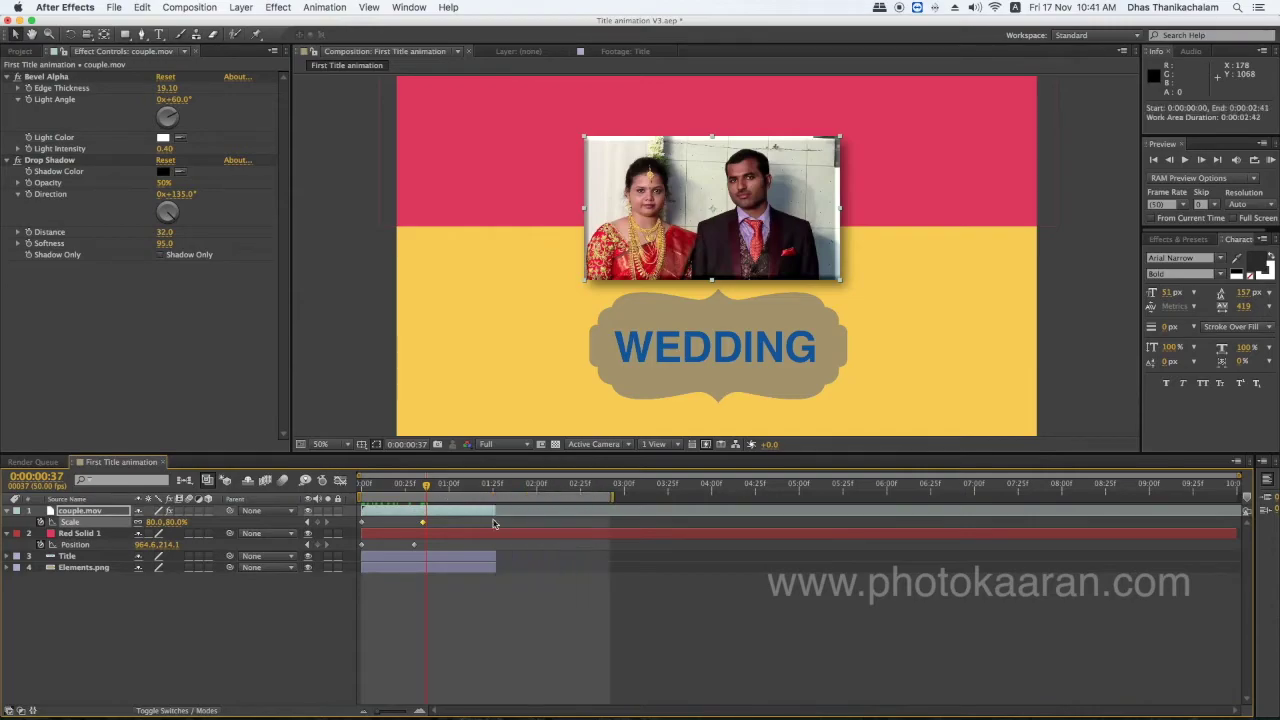
left_click(390, 515)
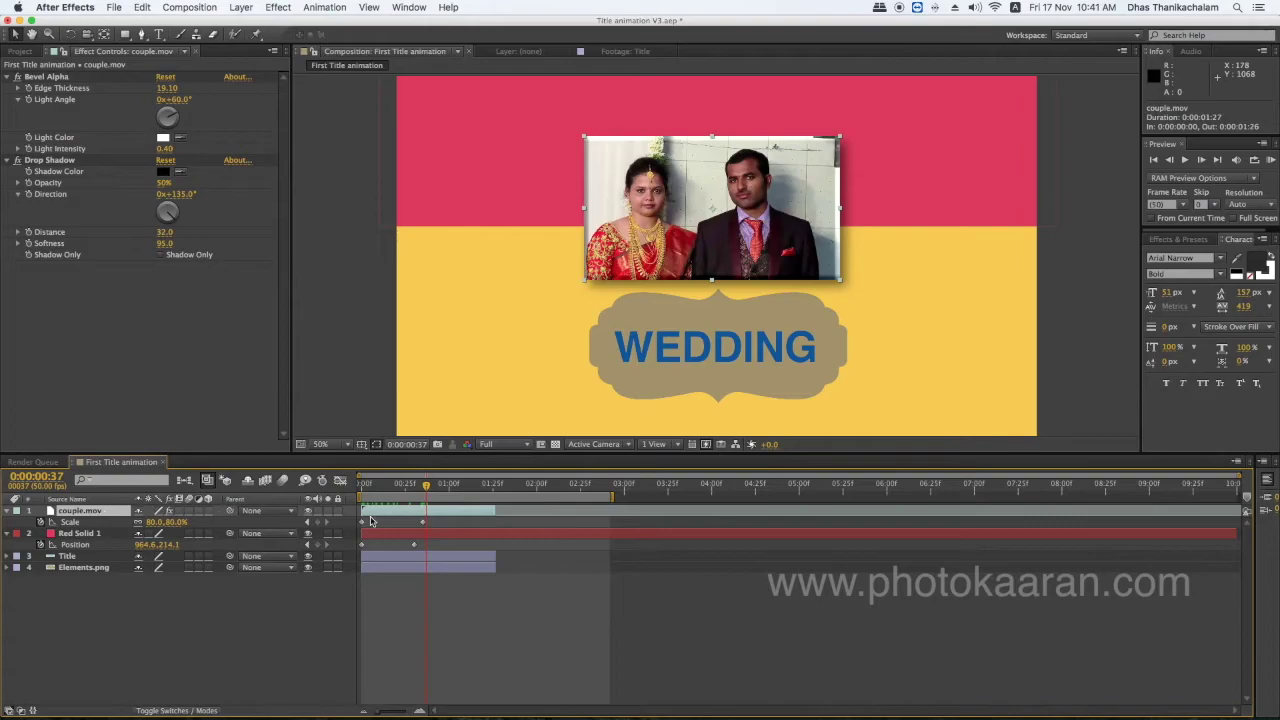
left_click_drag(372, 516, 486, 490)
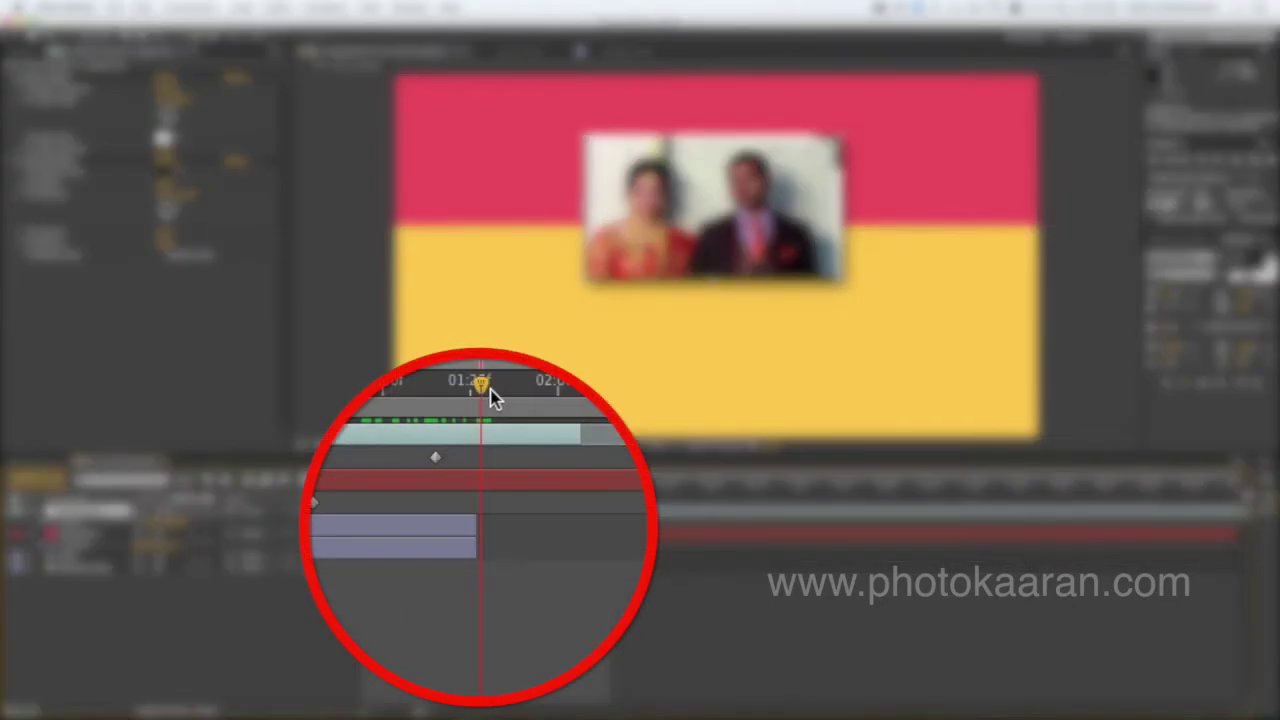
Step: Extend the couple.mov and Elements.png out-points and pull the work area end back
left_click_drag(474, 525, 550, 525)
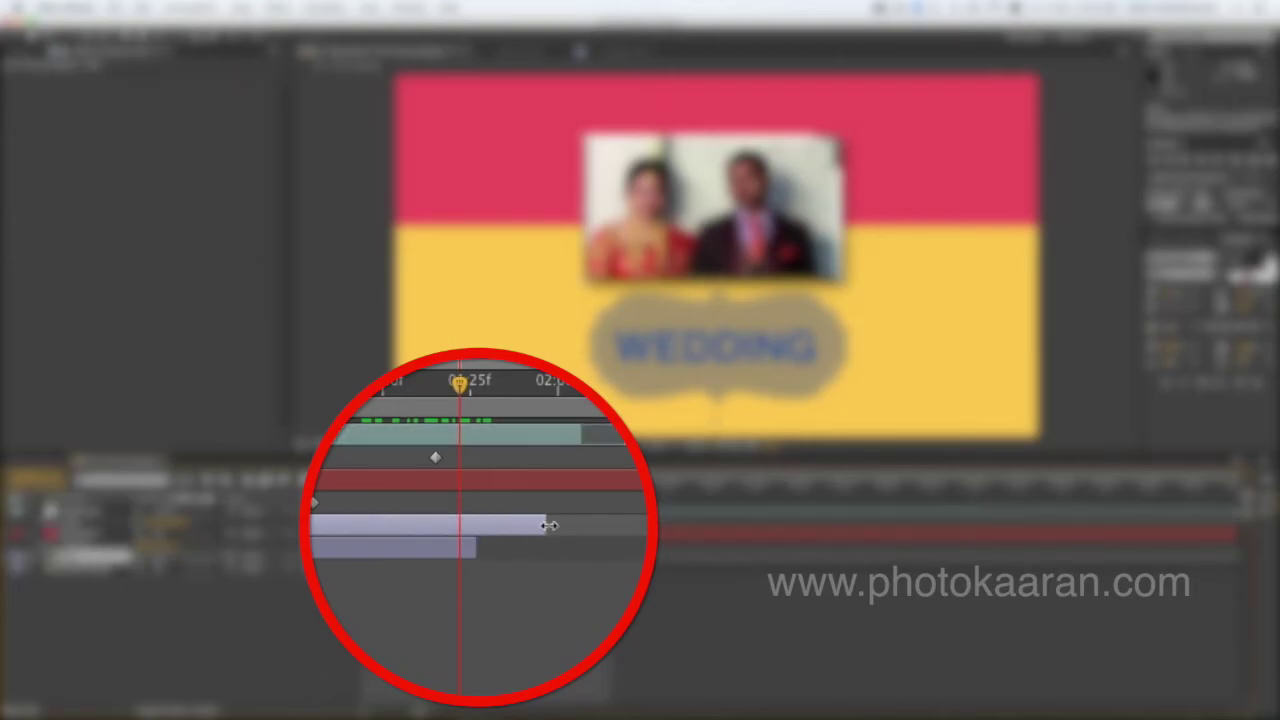
left_click_drag(495, 567, 543, 569)
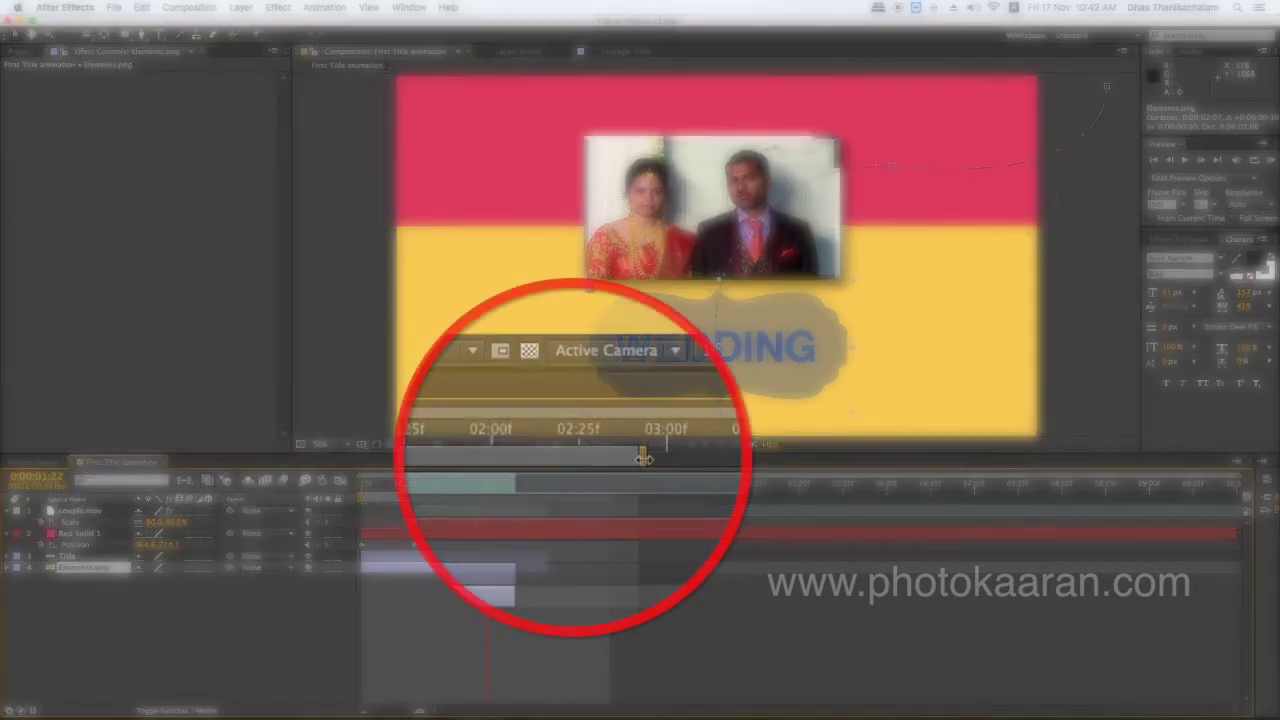
mouse_move(613, 495)
left_mouse_down()
mouse_move(566, 496)
mouse_move(677, 465)
mouse_move(526, 464)
left_mouse_up()
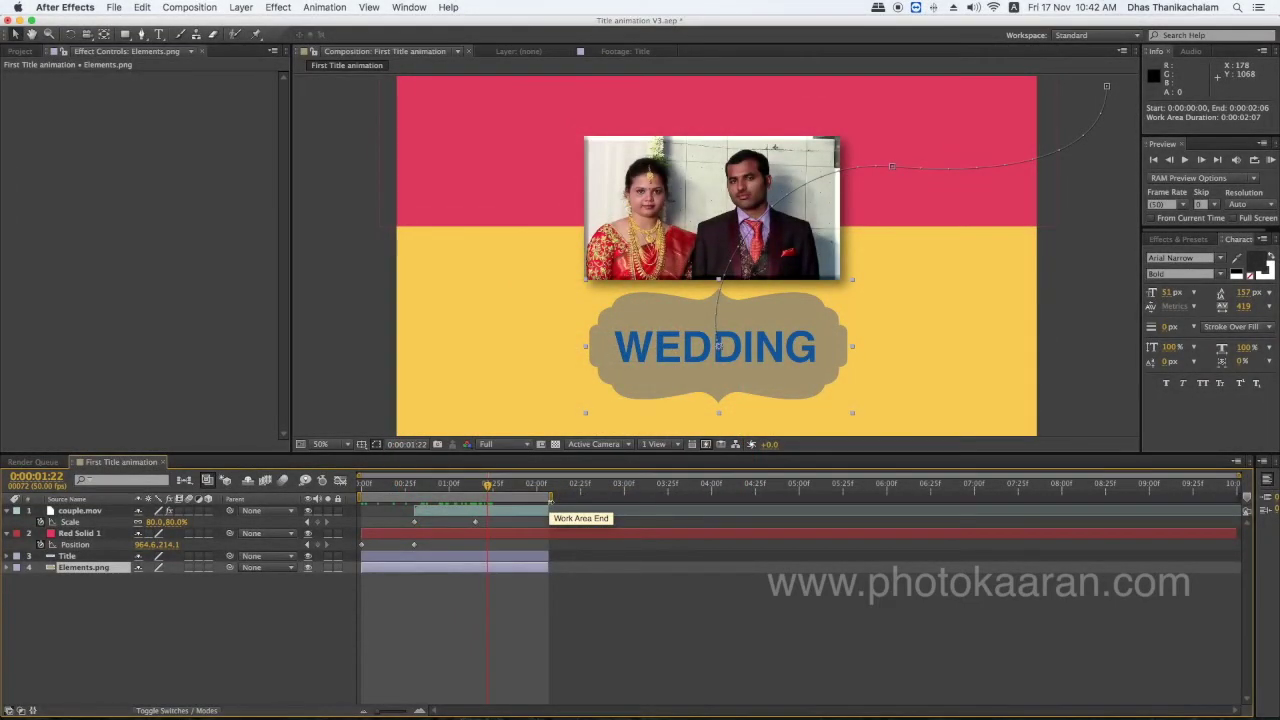
Step: RAM preview the animated title sequence, then stop and reselect couple.mov
left_click(1270, 160)
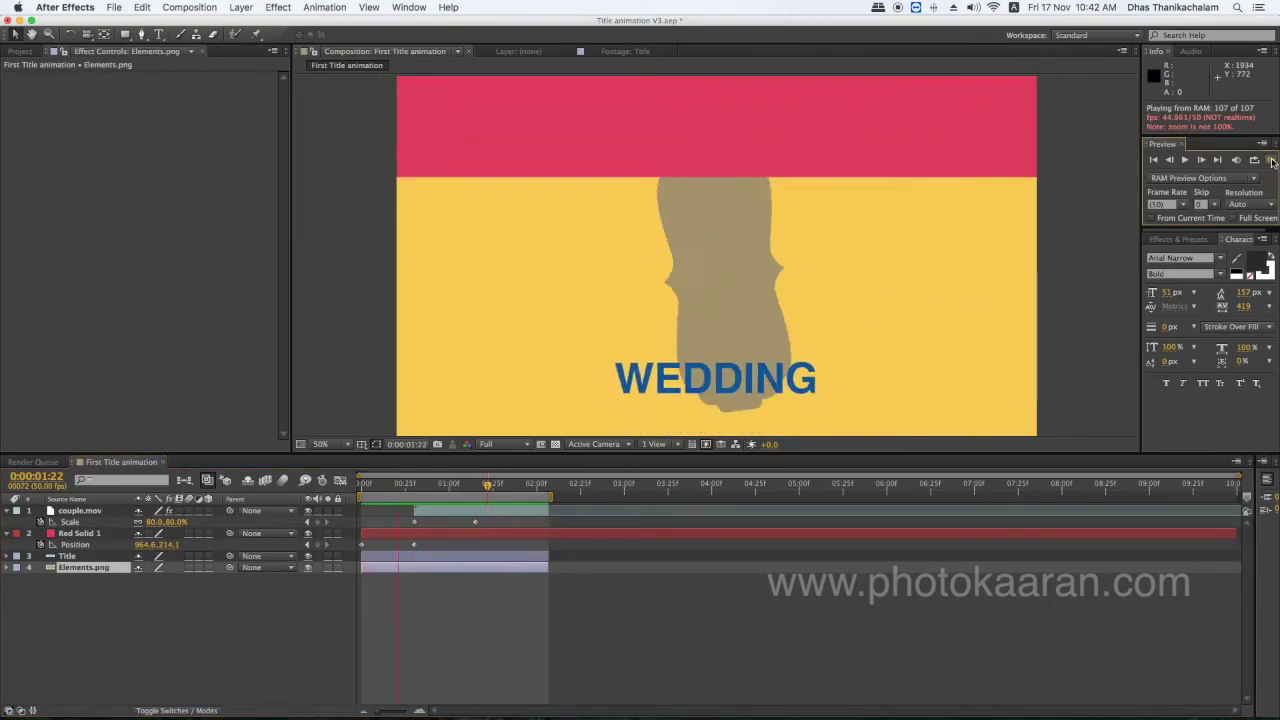
left_click(778, 494)
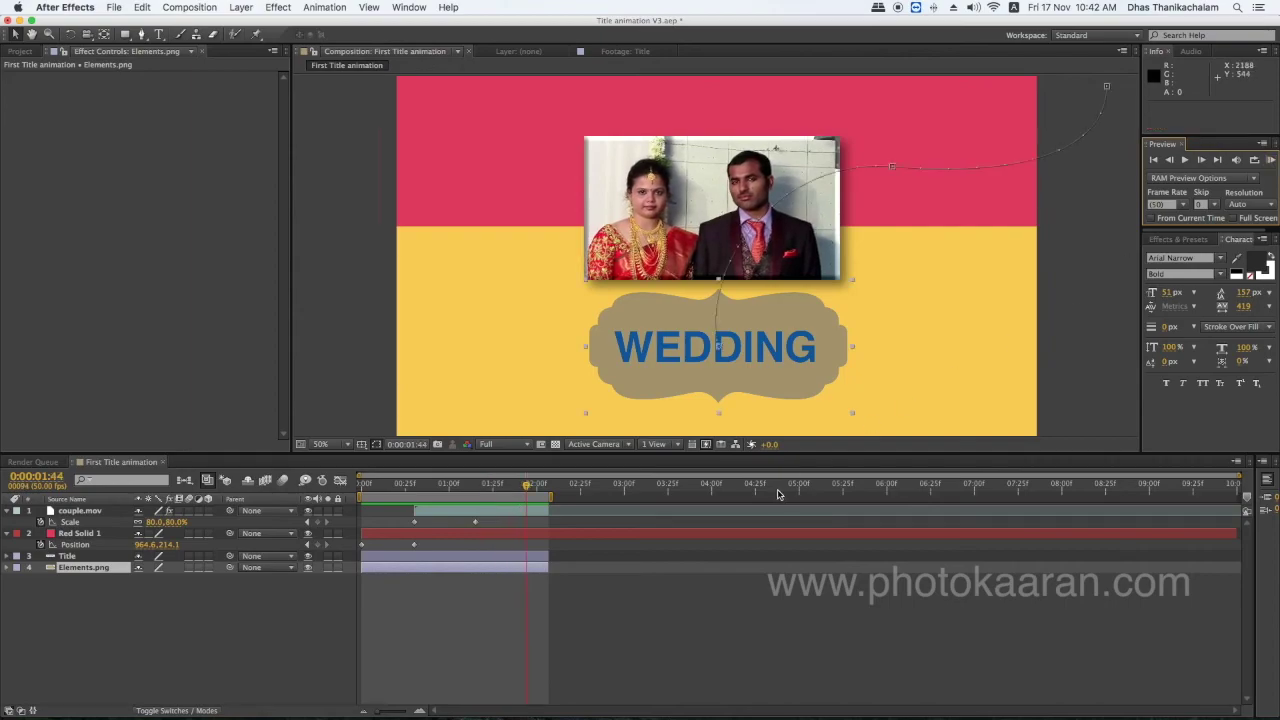
left_click(78, 514)
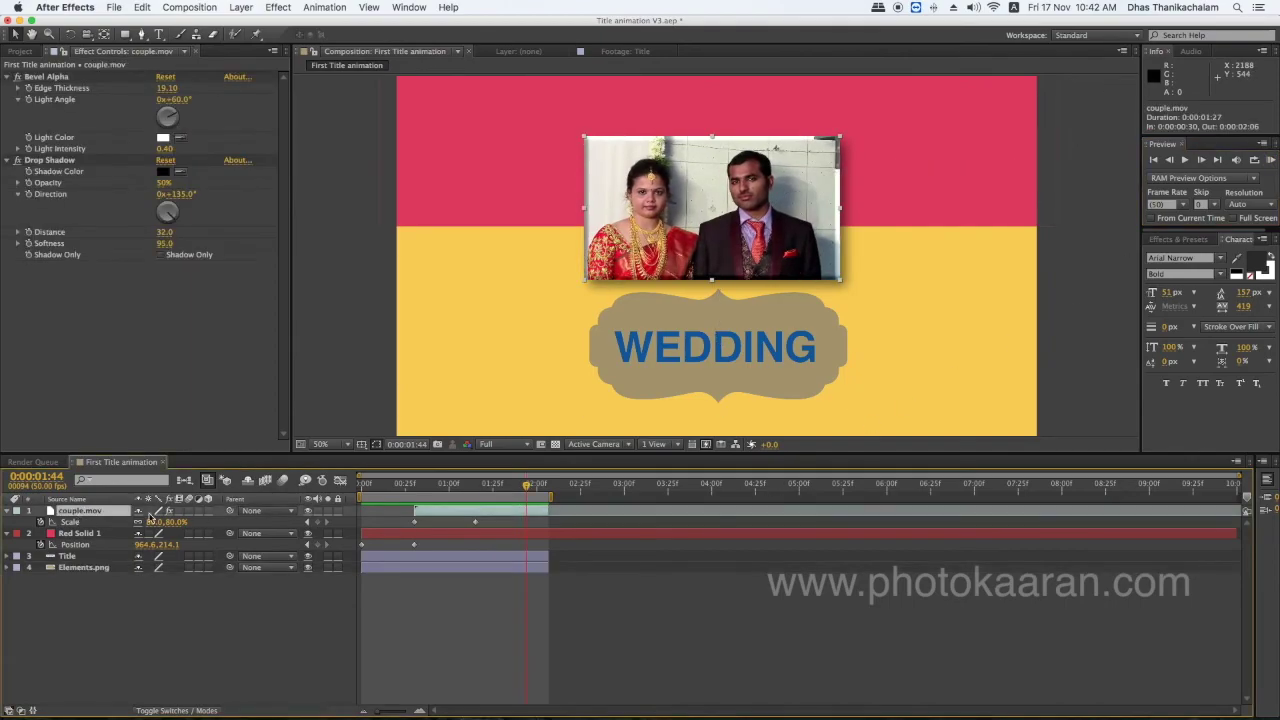
Step: Apply Easy Ease to the final 80% Scale keyframe at 01:15 and preview it
right_click(475, 522)
mouse_move(604, 666)
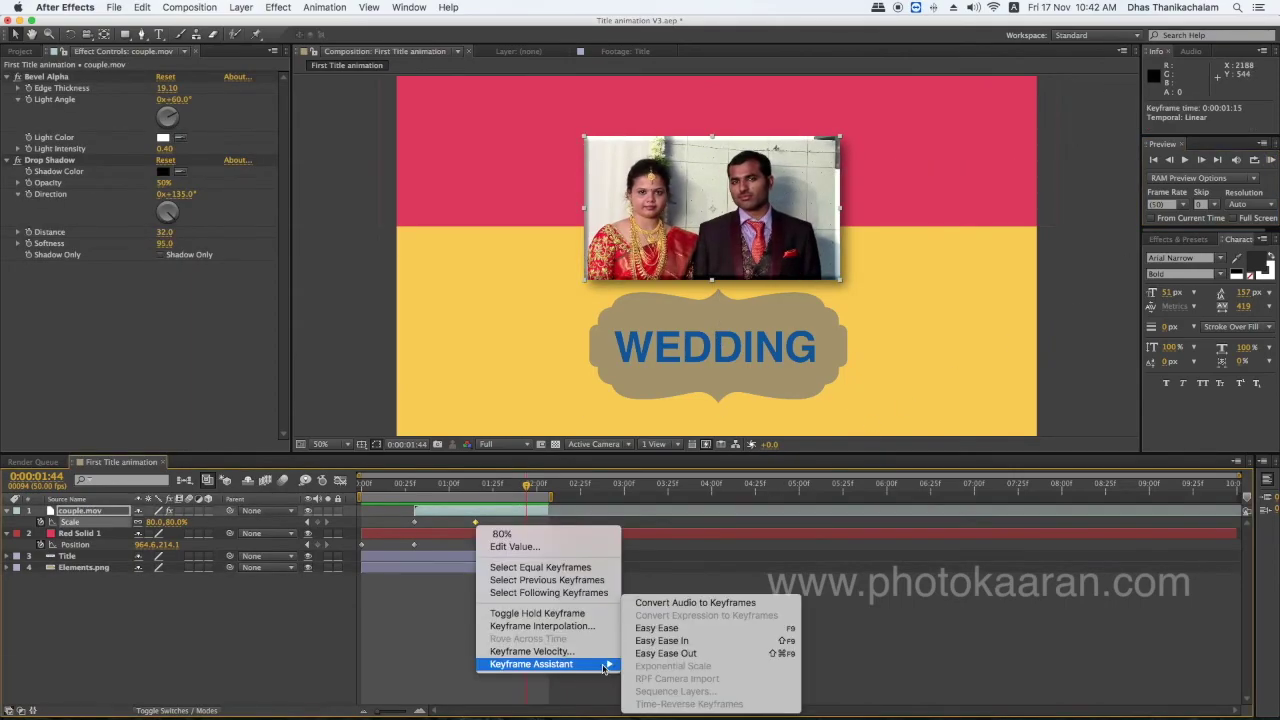
left_click(660, 629)
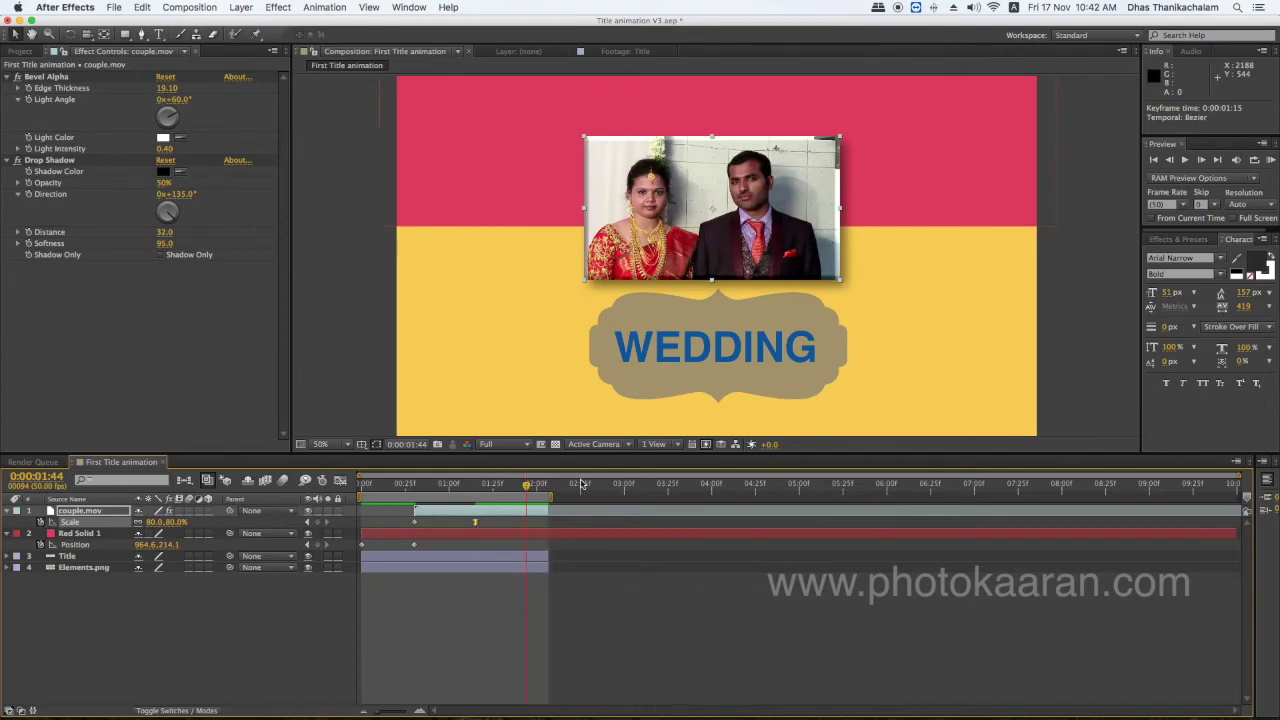
key("space")
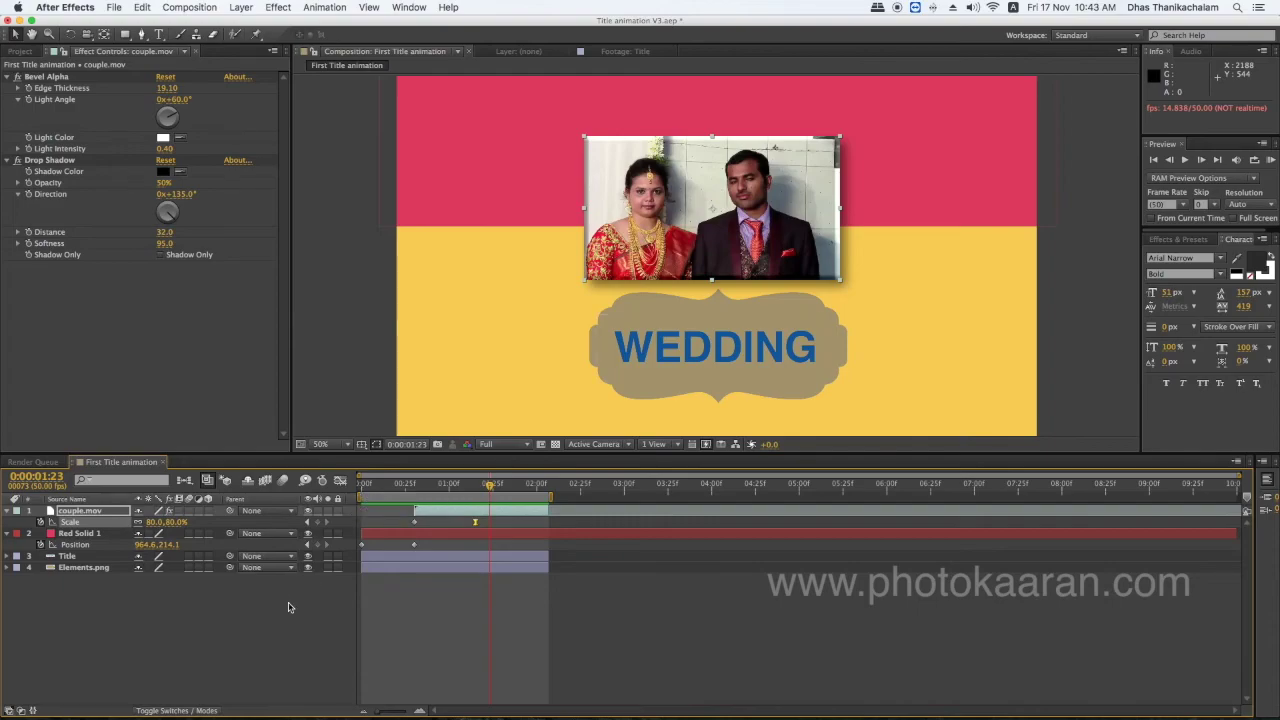
left_click(99, 512)
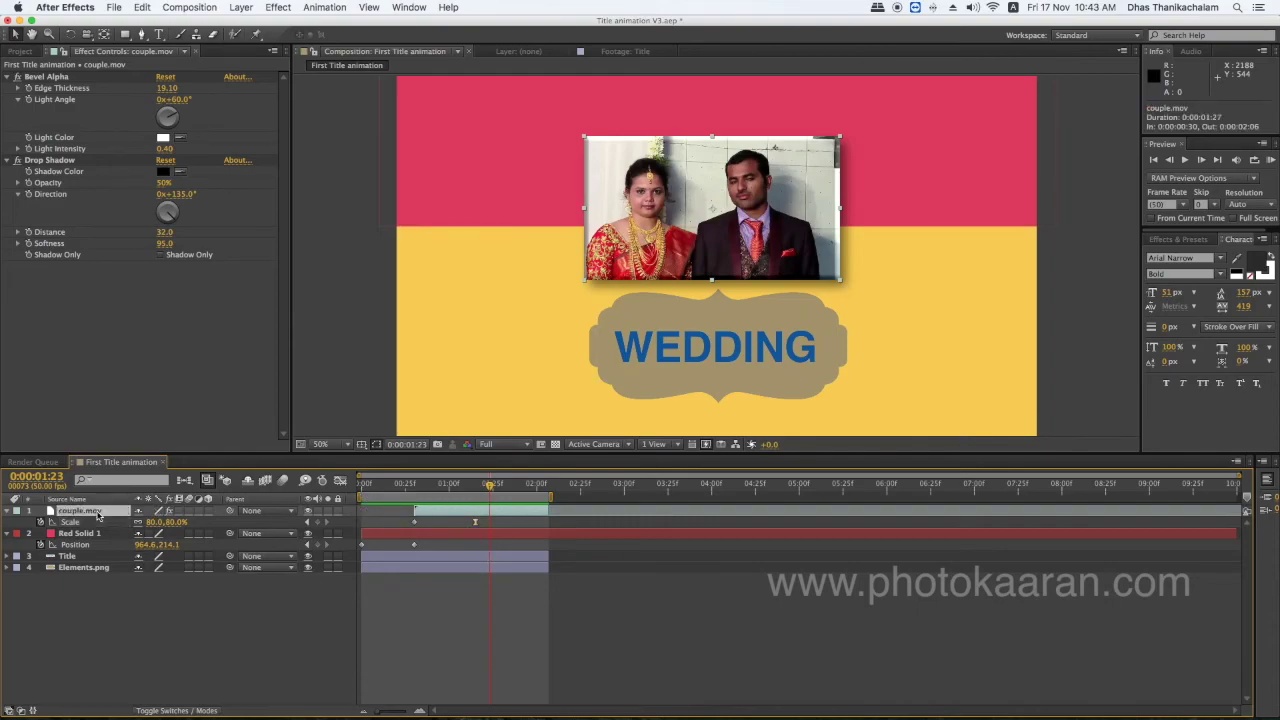